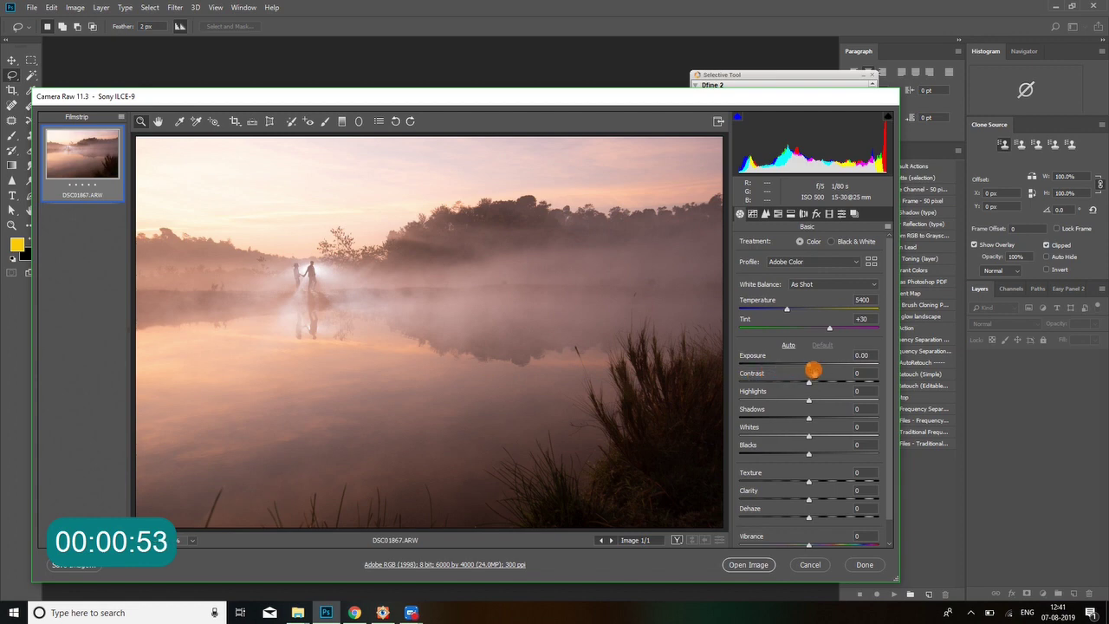
# Set Exposure -0.30, Highlights -36, Shadows +33, Whites -42, Texture +10, Clarity +7, Dehaze -4, Vibrance +70.
pyautogui.moveTo(807, 364)
pyautogui.mouseDown()
pyautogui.moveTo(821, 392)
pyautogui.moveTo(782, 399)
pyautogui.moveTo(832, 419)
pyautogui.moveTo(779, 437)
pyautogui.mouseUp()
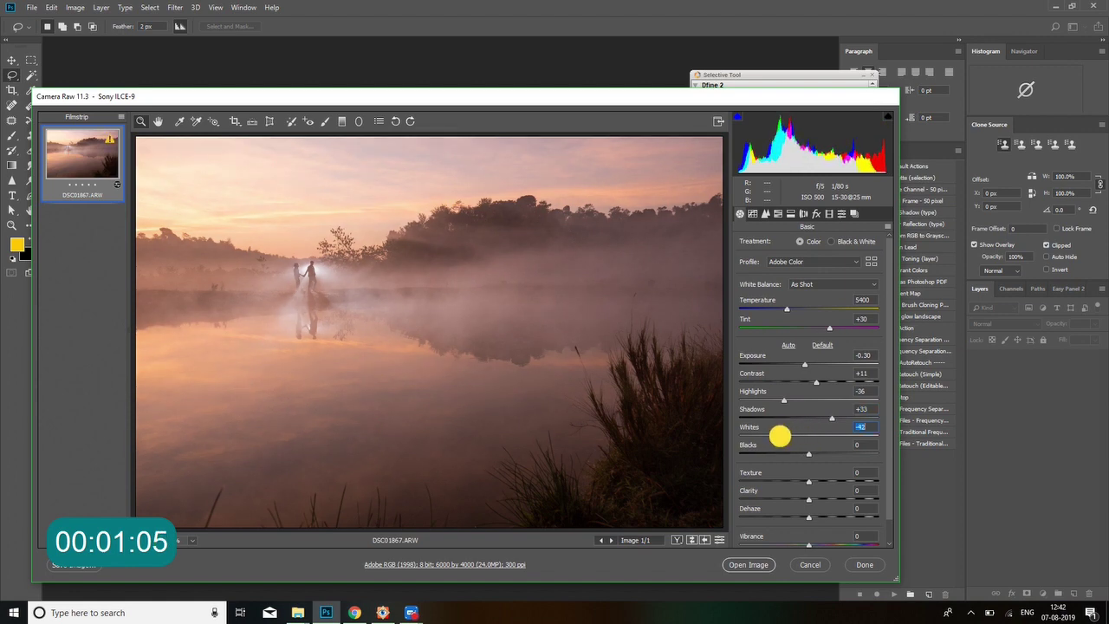
pyautogui.click(805, 451)
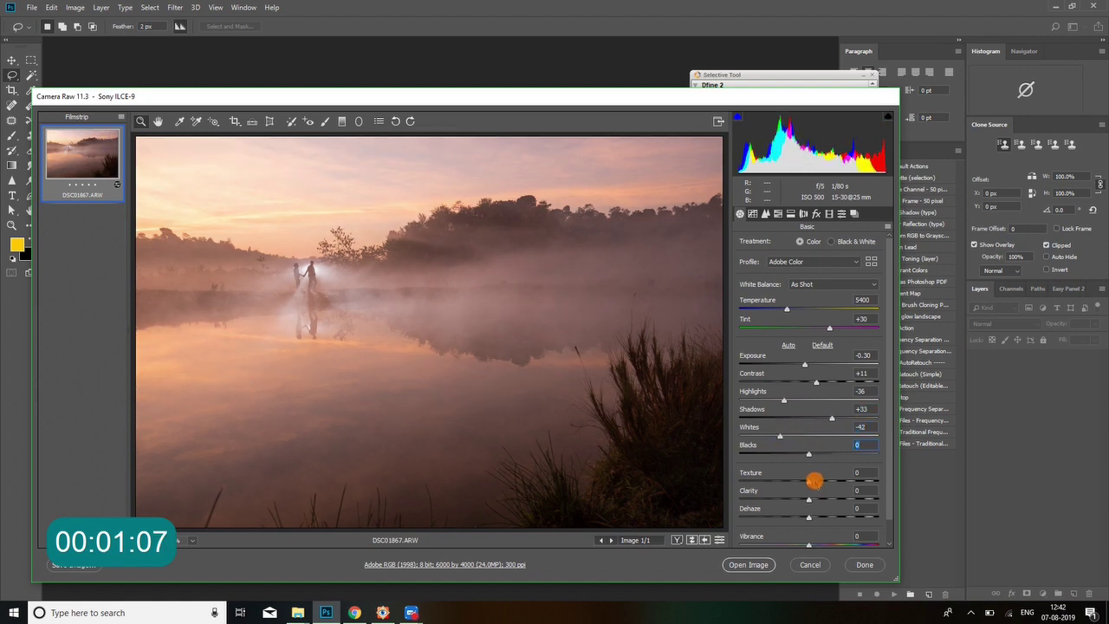
pyautogui.click(815, 481)
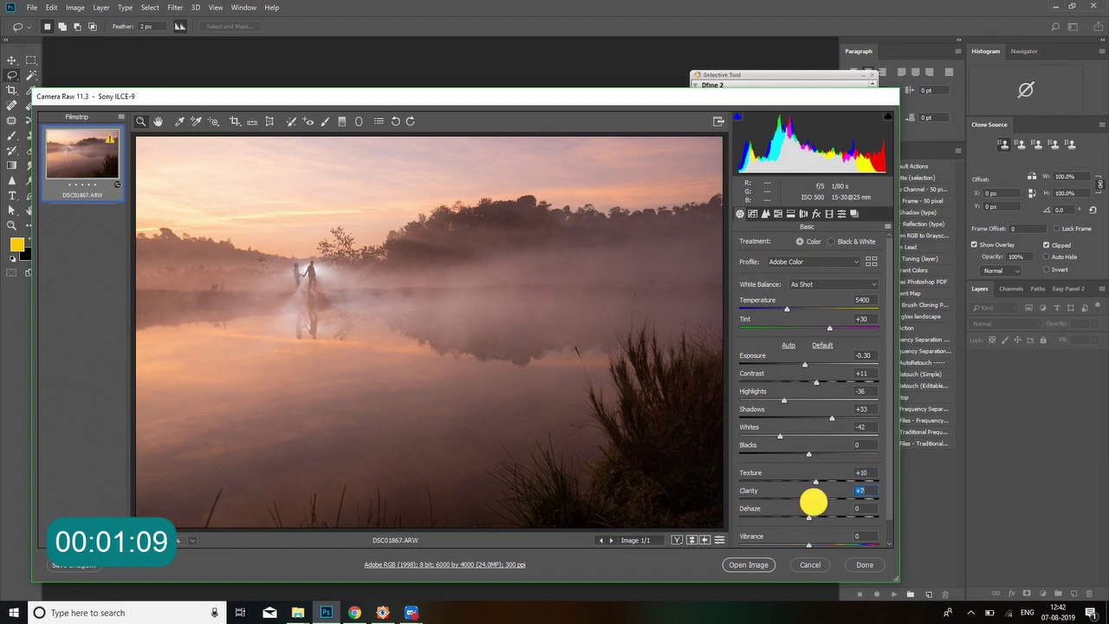
pyautogui.scroll(-1, 817, 497)
pyautogui.moveTo(814, 492)
pyautogui.mouseDown()
pyautogui.moveTo(815, 520)
pyautogui.moveTo(860, 520)
pyautogui.mouseUp()
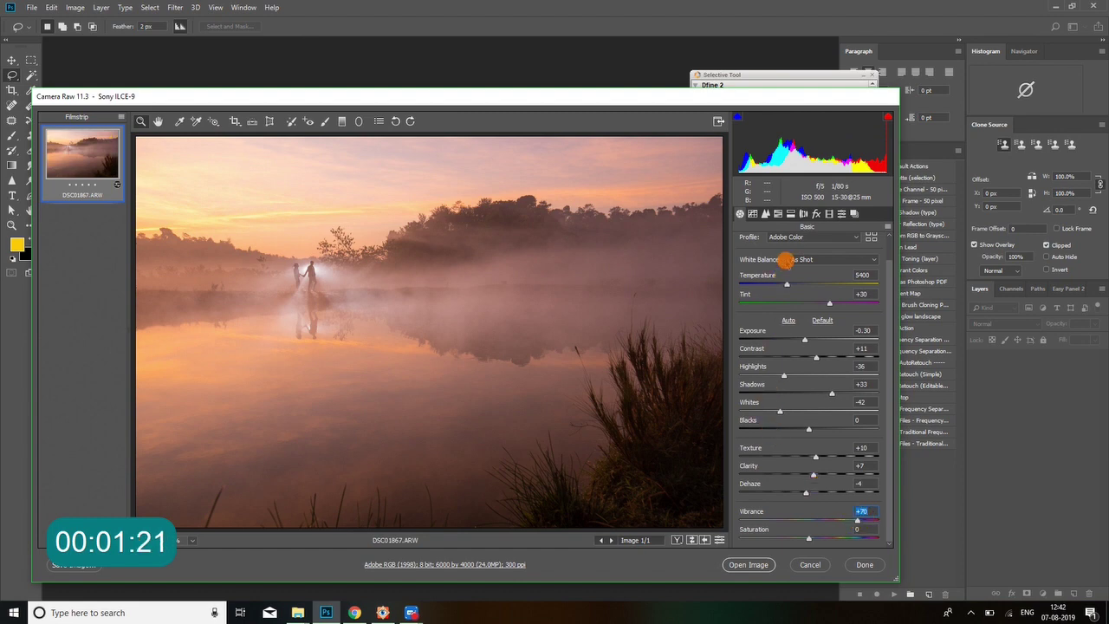
# Darken HSL luminance to Oranges -18 and Yellows -21.
pyautogui.click(778, 213)
pyautogui.click(820, 245)
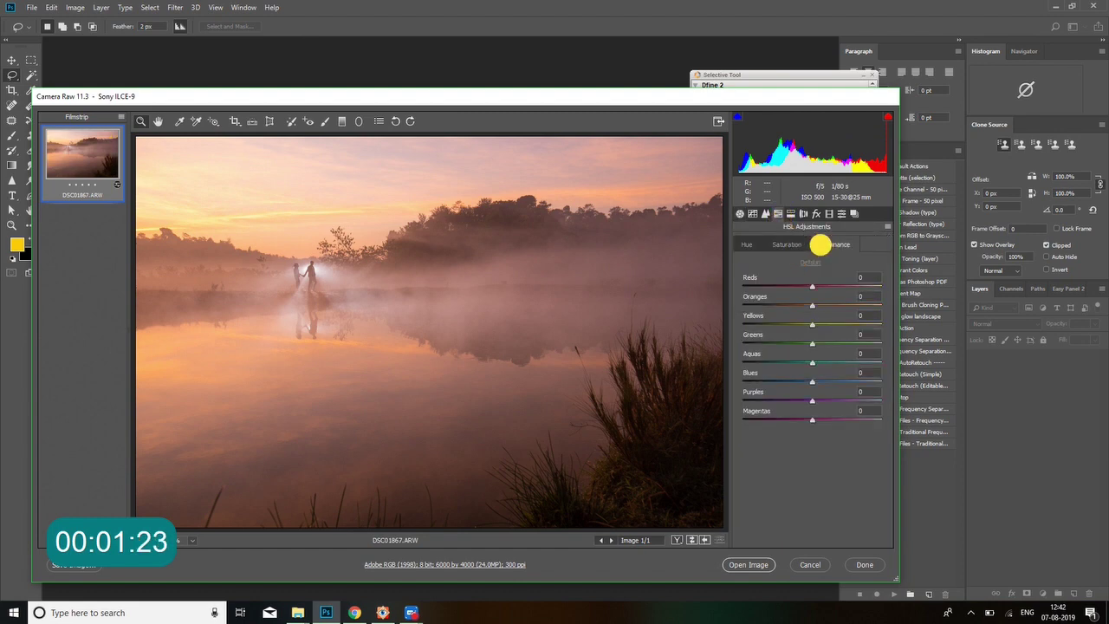
pyautogui.moveTo(811, 305); pyautogui.dragTo(792, 303)
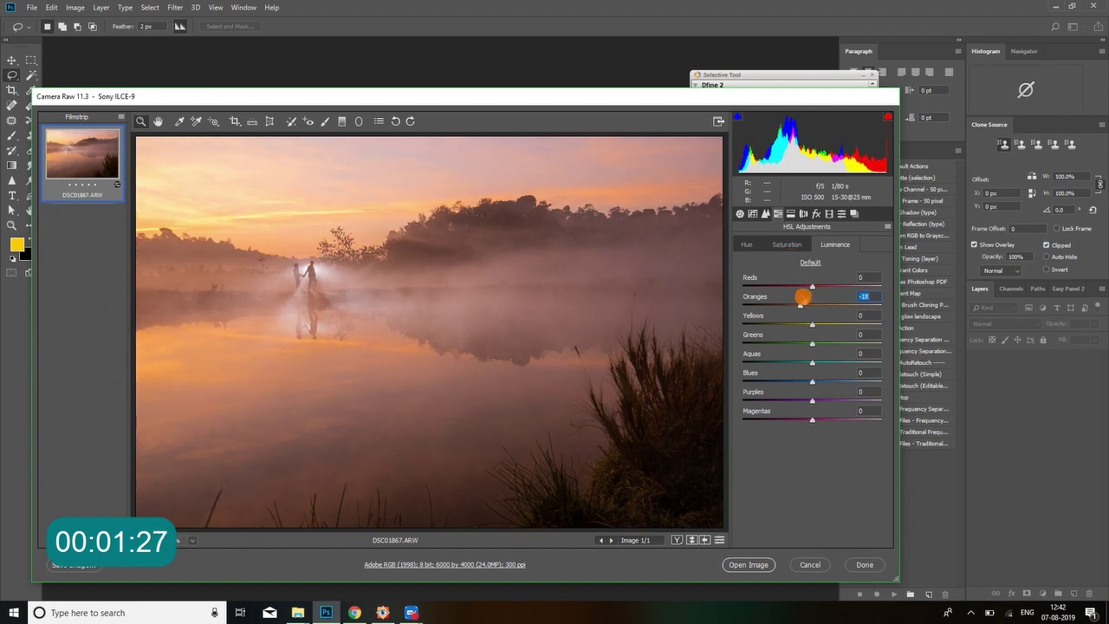
pyautogui.moveTo(812, 323); pyautogui.dragTo(799, 325)
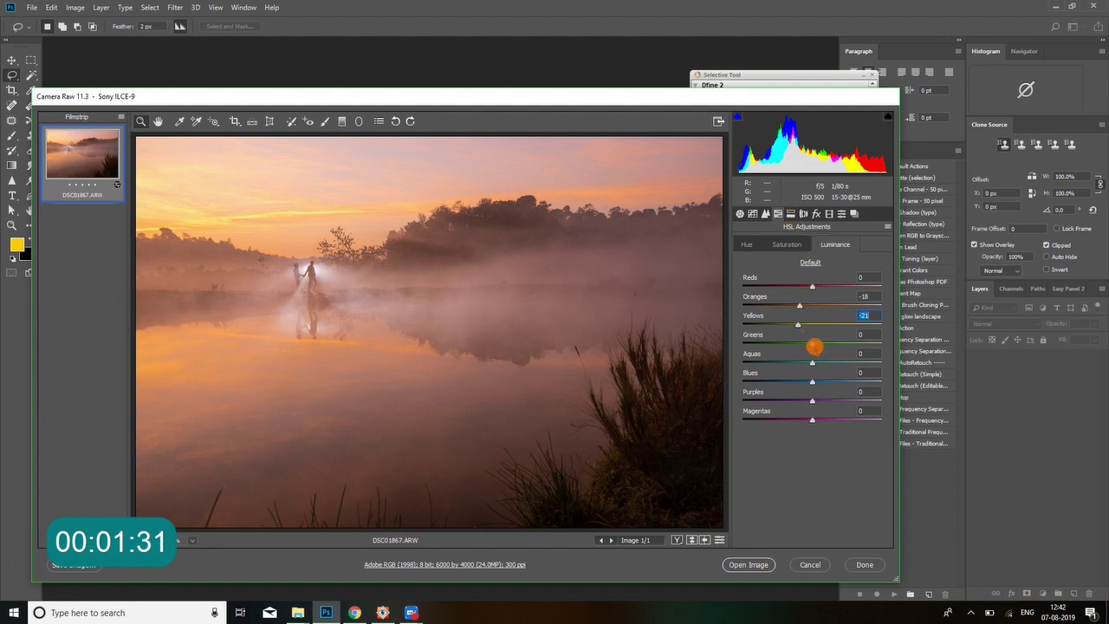
# Set HSL saturation to Oranges +13, Yellows +2 and Greens -8.
pyautogui.click(804, 244)
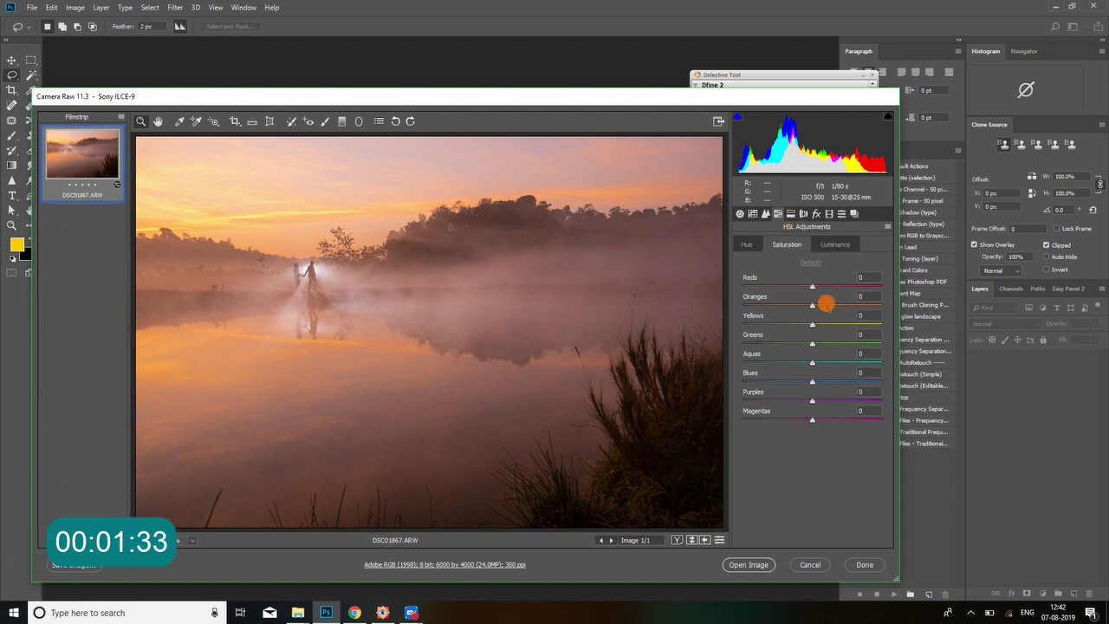
pyautogui.moveTo(814, 307)
pyautogui.mouseDown()
pyautogui.moveTo(824, 306)
pyautogui.moveTo(802, 324)
pyautogui.moveTo(816, 326)
pyautogui.moveTo(808, 345)
pyautogui.mouseUp()
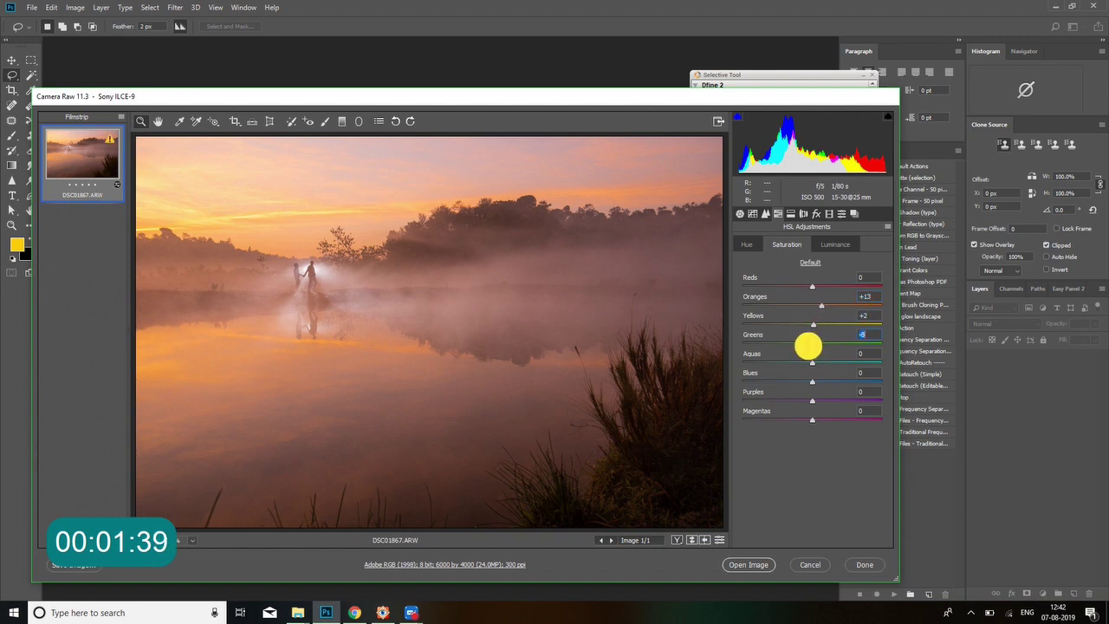
pyautogui.click(790, 213)
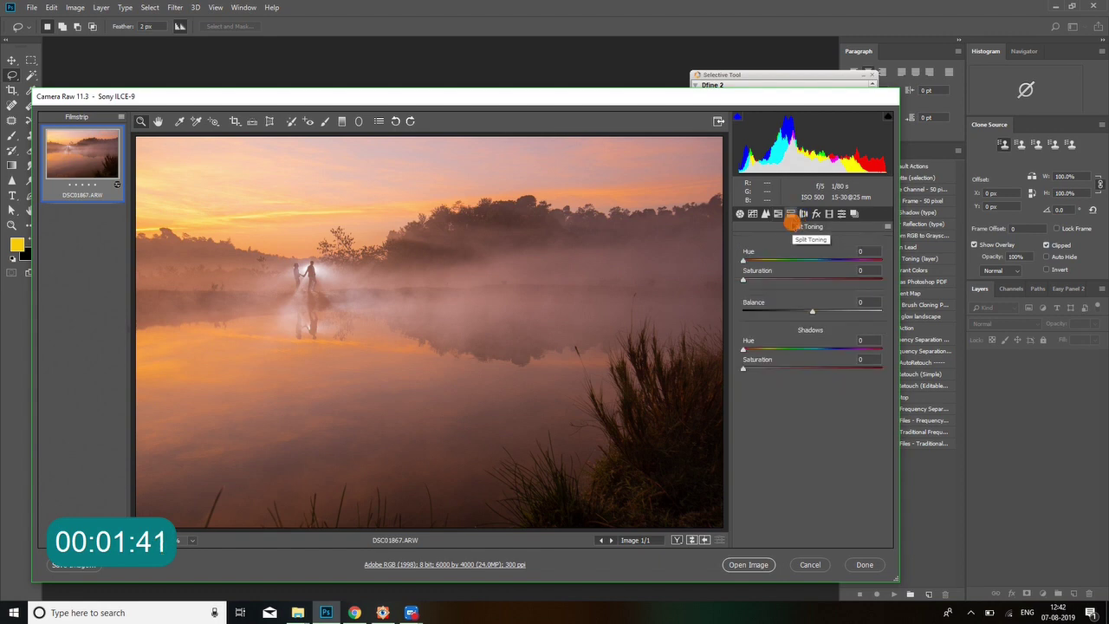
# Tint the highlights at hue 288, saturation 10, and the shadows at hue 51.
pyautogui.moveTo(744, 261); pyautogui.dragTo(759, 261)
pyautogui.click(744, 279)
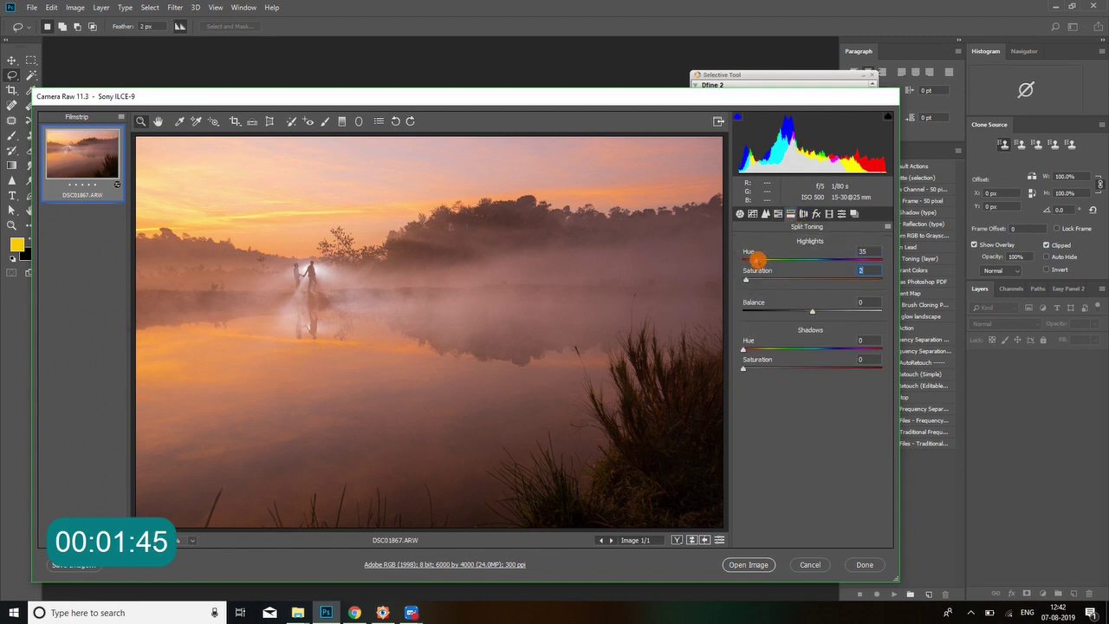
pyautogui.moveTo(756, 261); pyautogui.dragTo(856, 261)
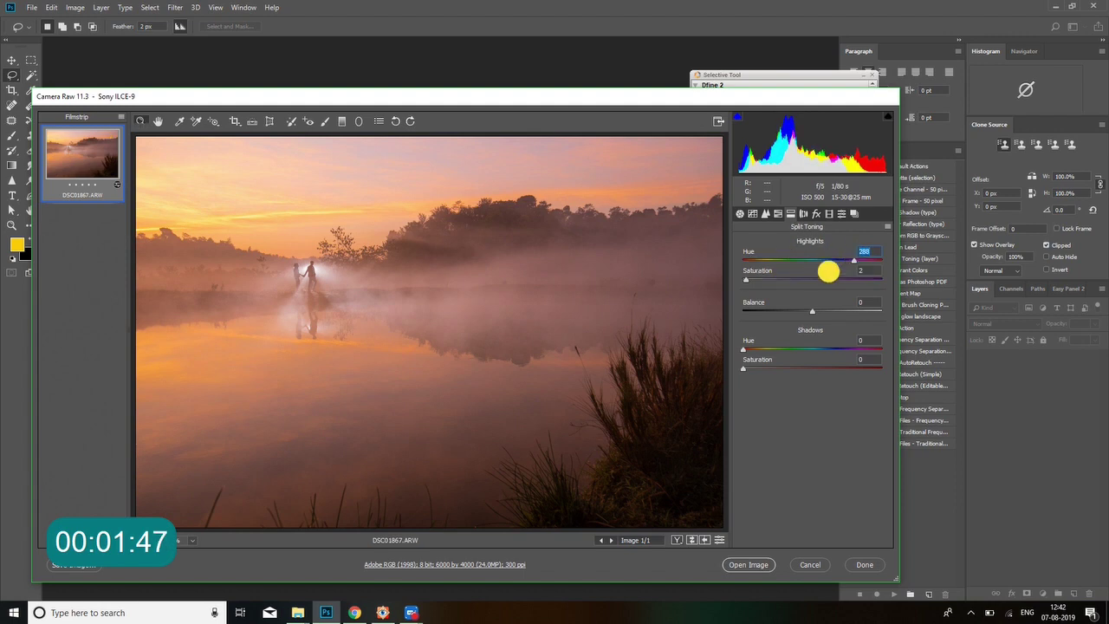
pyautogui.moveTo(746, 279); pyautogui.dragTo(758, 280)
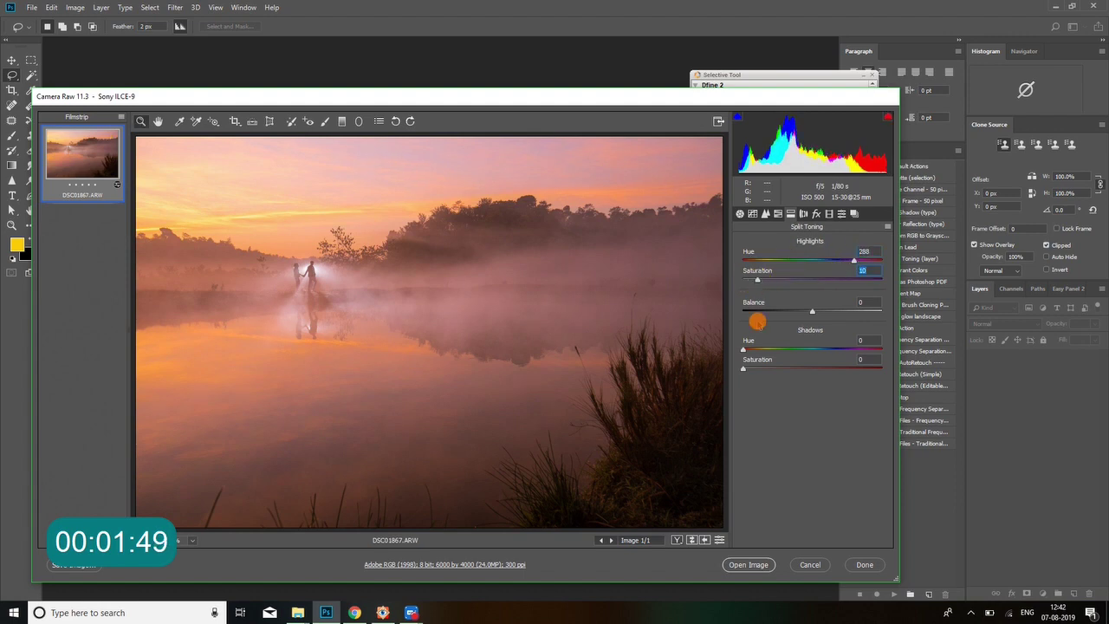
pyautogui.moveTo(746, 348)
pyautogui.mouseDown()
pyautogui.moveTo(766, 351)
pyautogui.moveTo(753, 367)
pyautogui.moveTo(760, 349)
pyautogui.mouseUp()
# Check the HSL, Detail and Tone Curve panels, lowering the curve's highlights slightly.
pyautogui.click(779, 214)
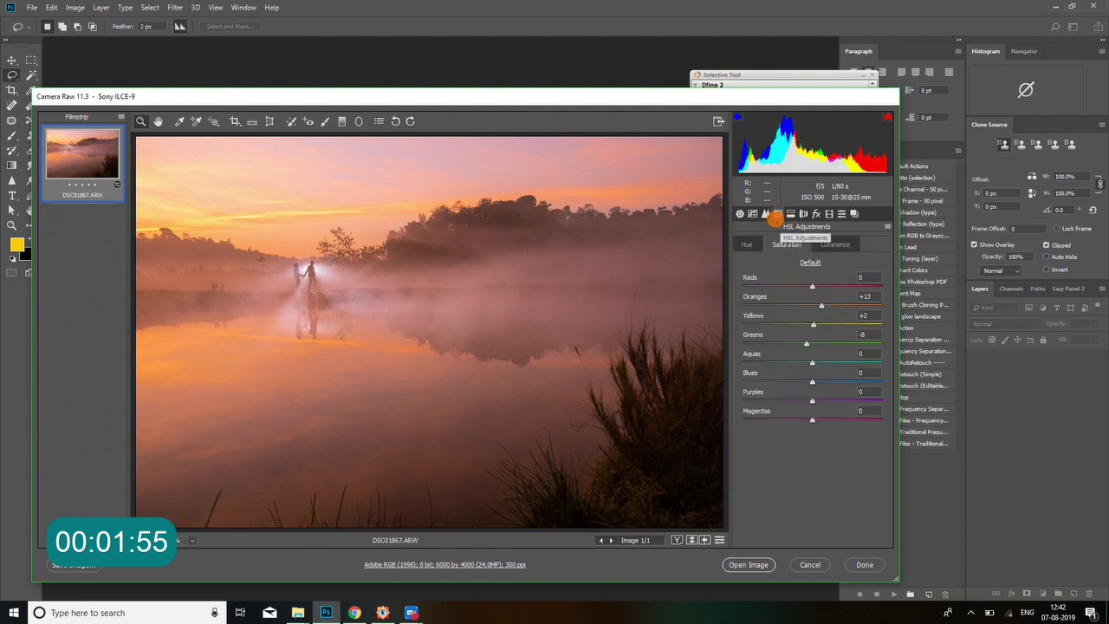
pyautogui.click(766, 214)
pyautogui.click(753, 214)
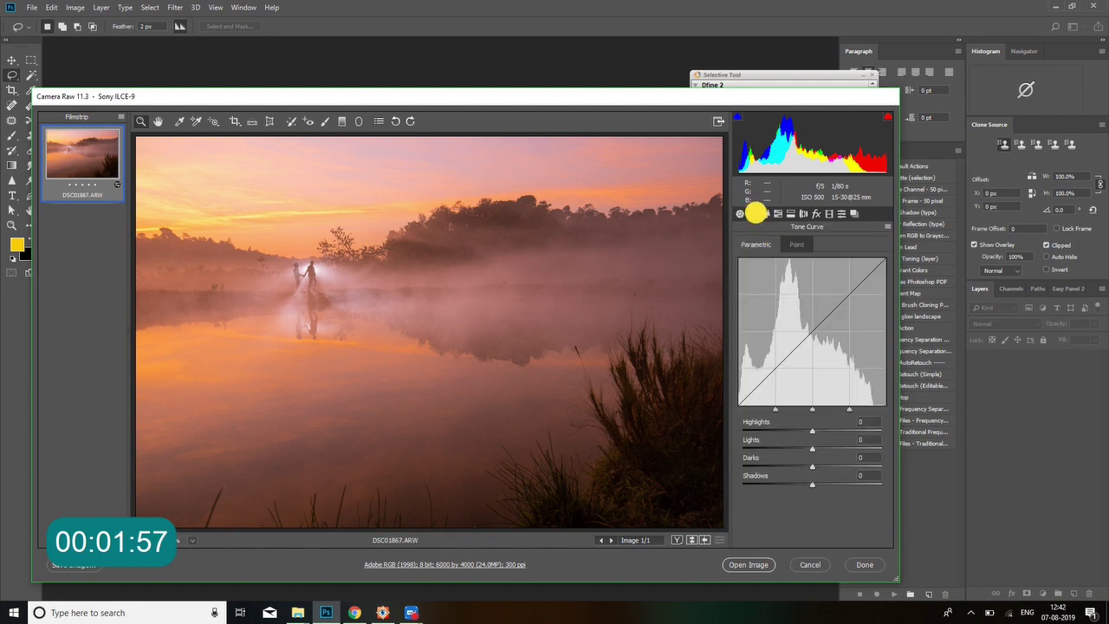
pyautogui.moveTo(818, 431)
pyautogui.mouseDown()
pyautogui.moveTo(800, 430)
pyautogui.moveTo(810, 468)
pyautogui.mouseUp()
# Set Basic Exposure to -0.35 and white balance Temperature to 5700.
pyautogui.click(740, 215)
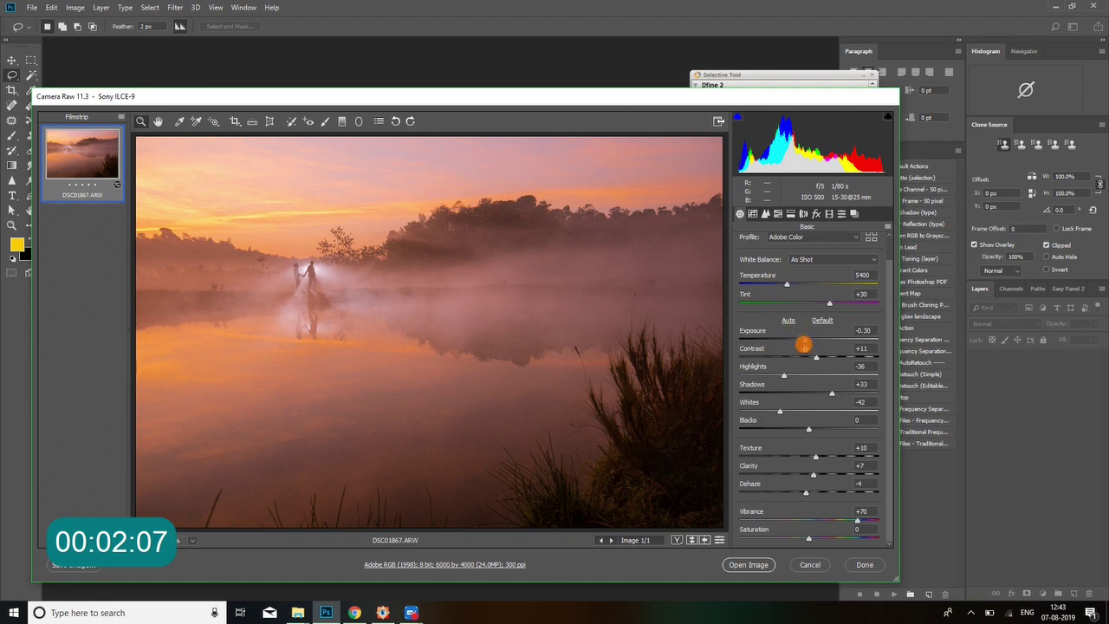
pyautogui.moveTo(806, 342); pyautogui.dragTo(801, 341)
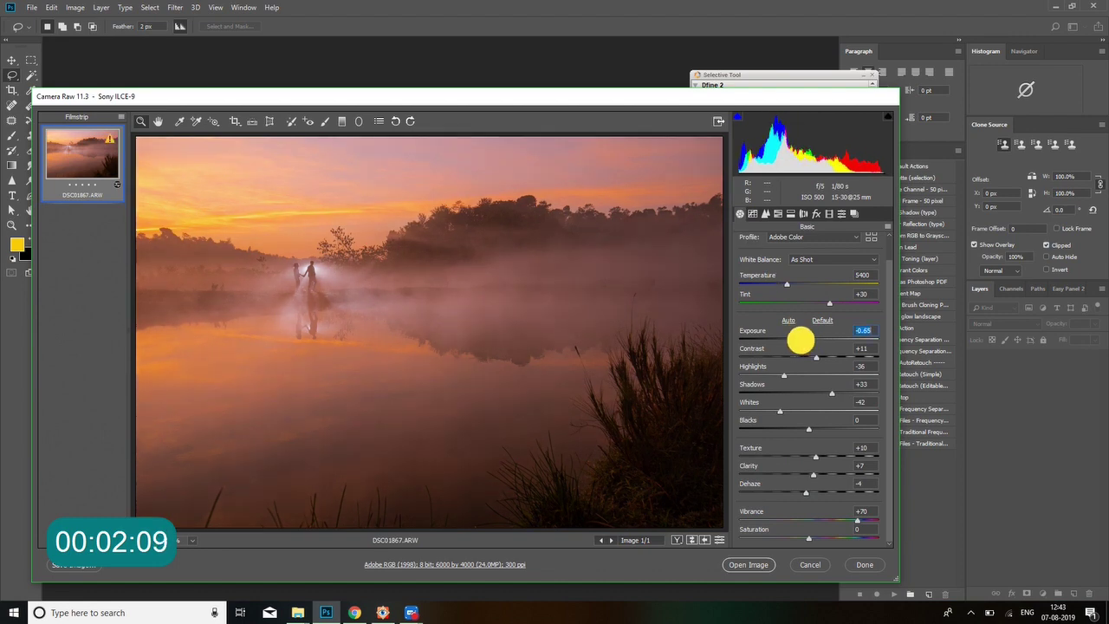
pyautogui.press('Up')
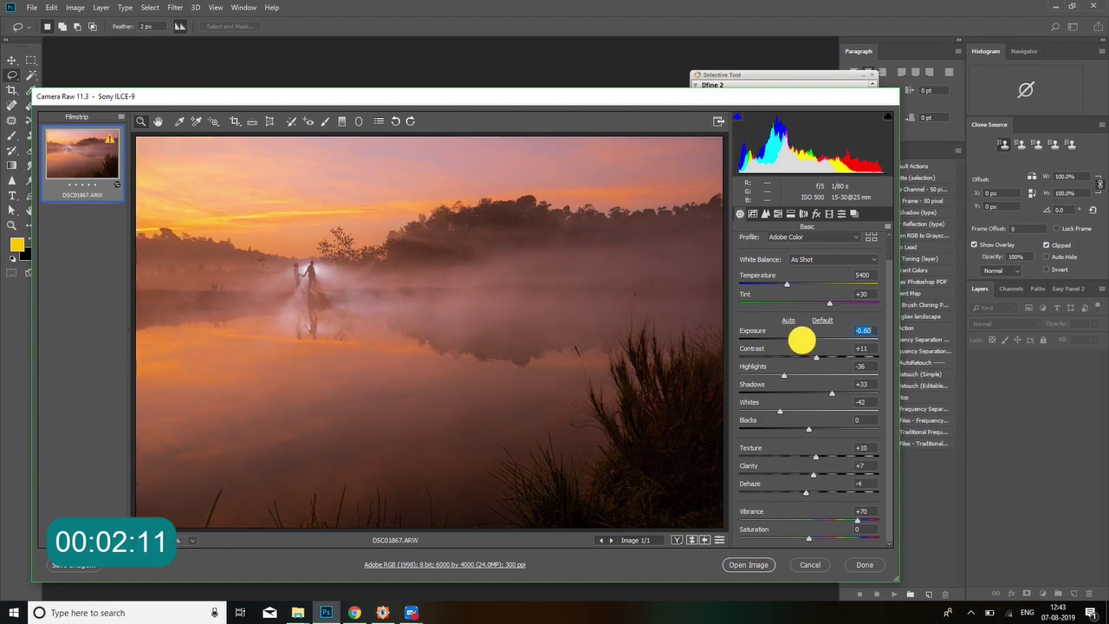
pyautogui.press('Up')
pyautogui.press('Up')
pyautogui.press('Up')
pyautogui.press('Up')
pyautogui.press('Up')
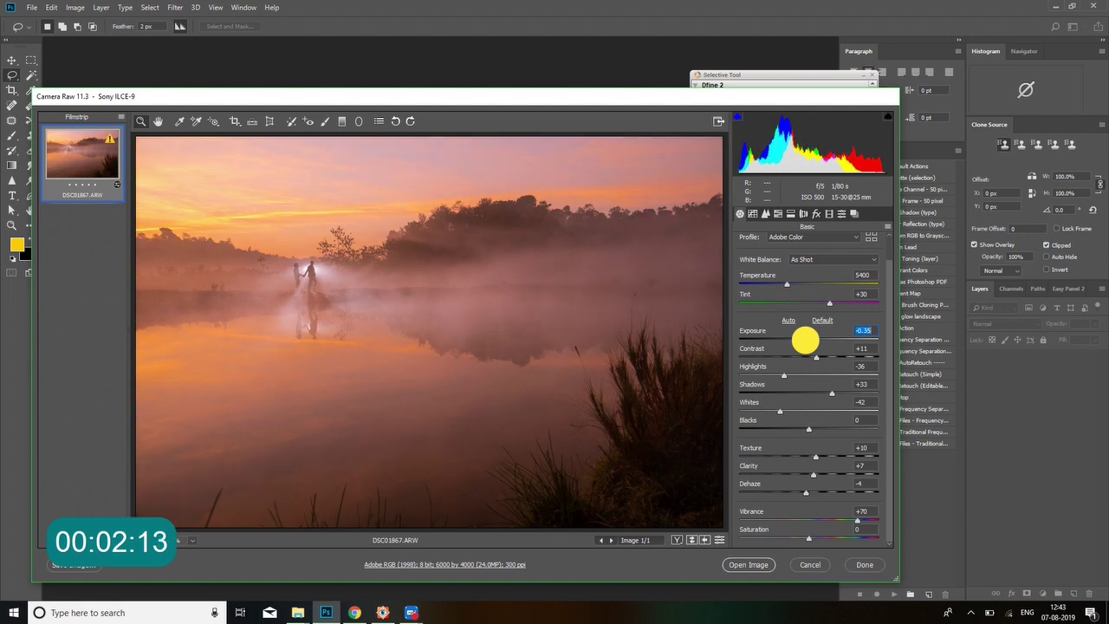
pyautogui.click(804, 340)
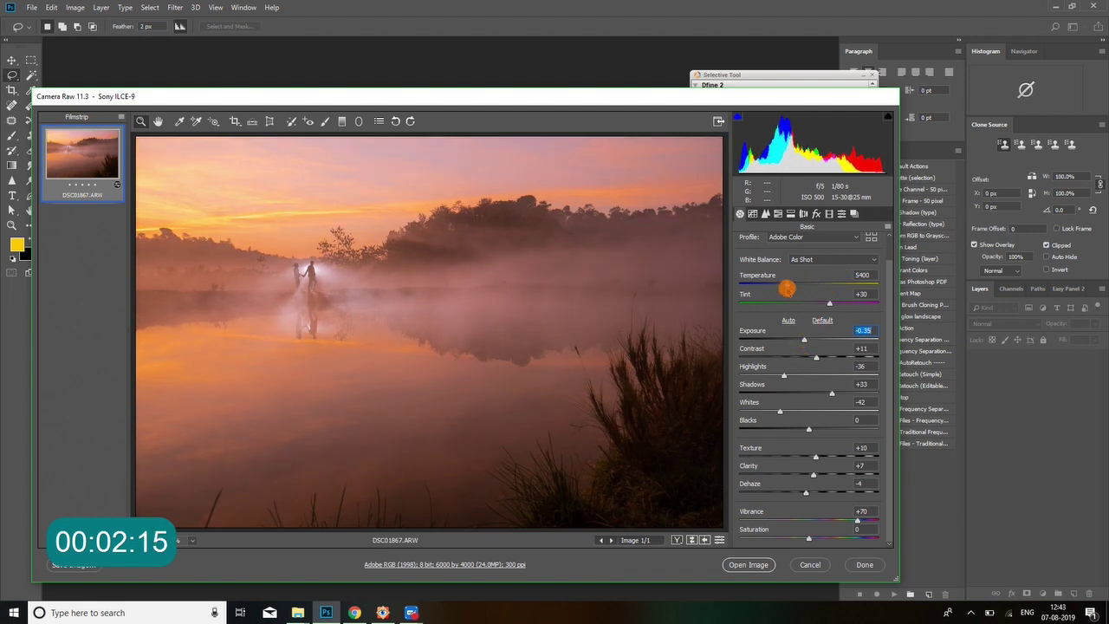
pyautogui.moveTo(787, 284); pyautogui.dragTo(795, 284)
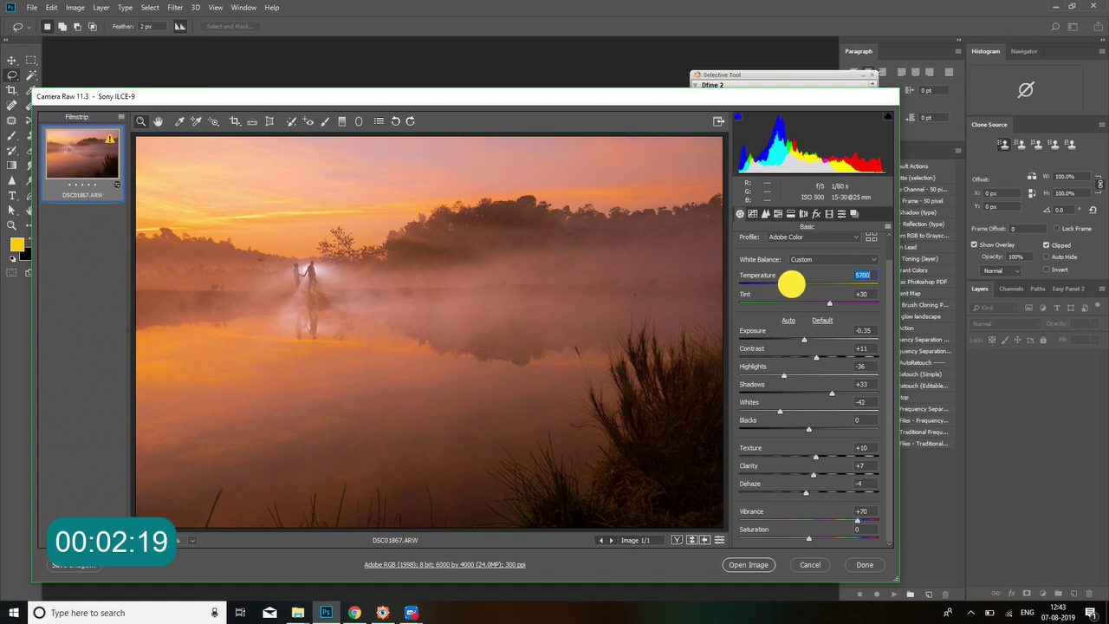
# Draw a Temperature -10 graduated filter down from the top of the sky.
pyautogui.click(342, 121)
pyautogui.click(739, 247)
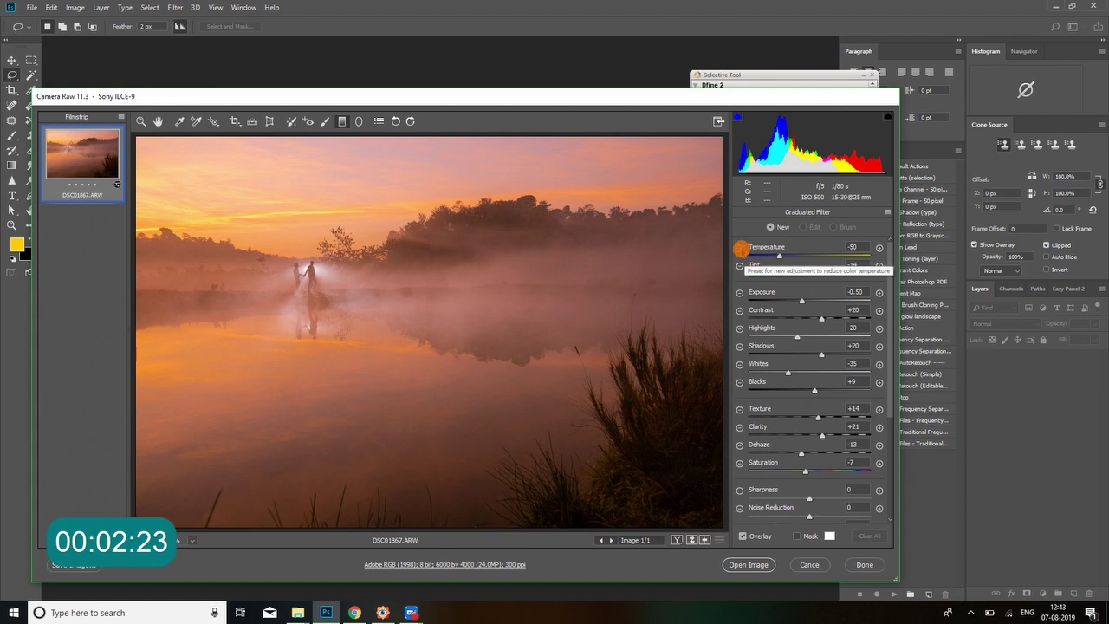
pyautogui.click(803, 257)
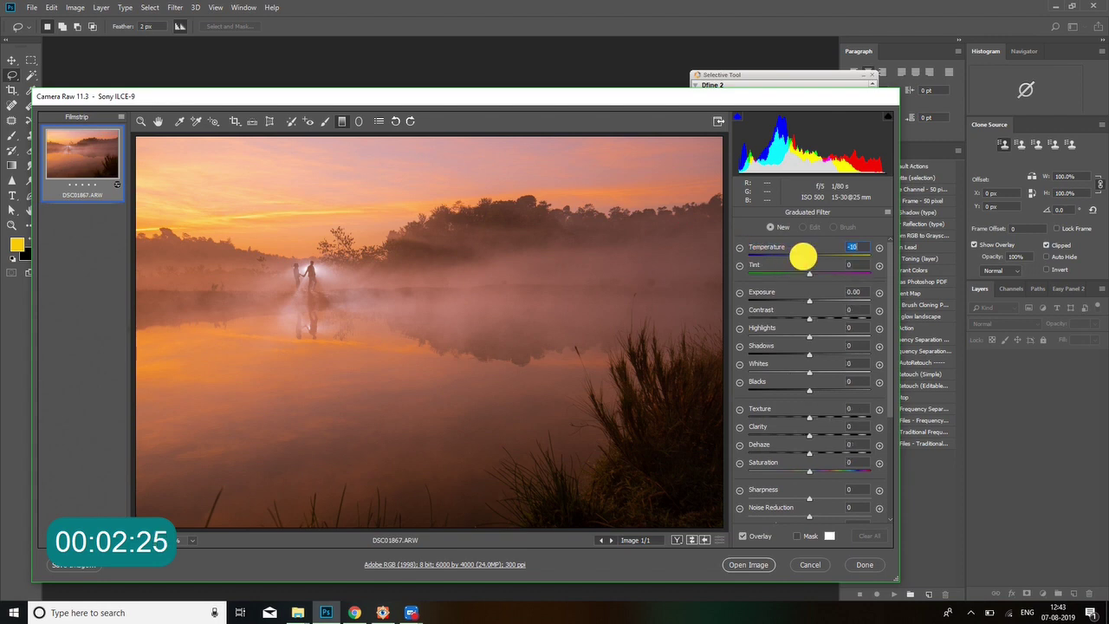
pyautogui.moveTo(373, 145); pyautogui.dragTo(383, 251)
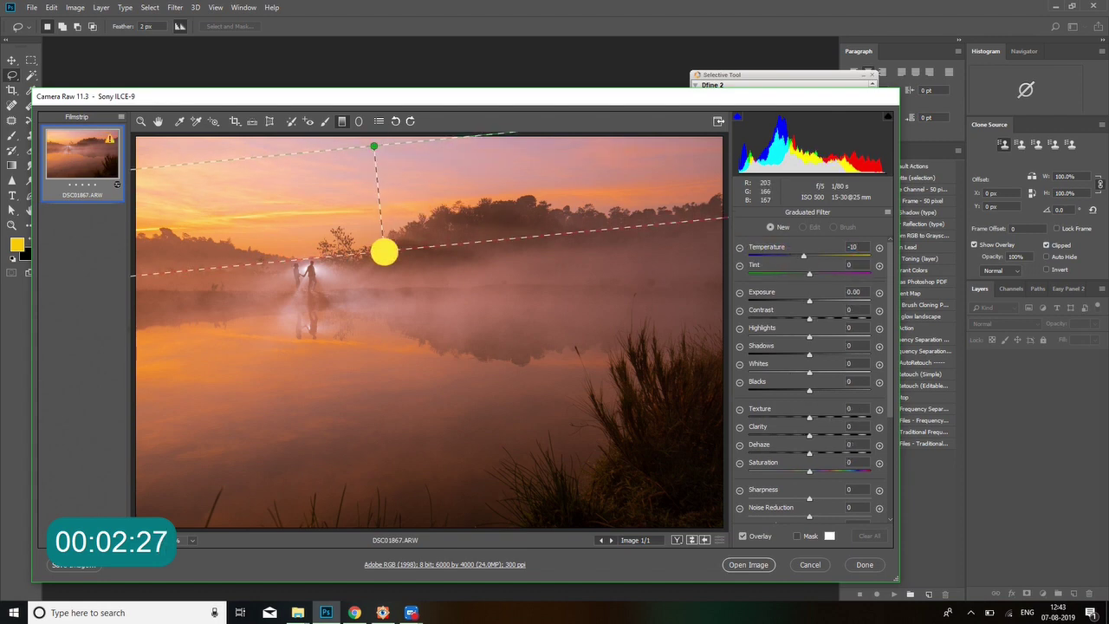
# Give the sky filter Exposure -0.55 and Contrast +16, then draw a second filter up over the lake.
pyautogui.moveTo(808, 301); pyautogui.dragTo(801, 301)
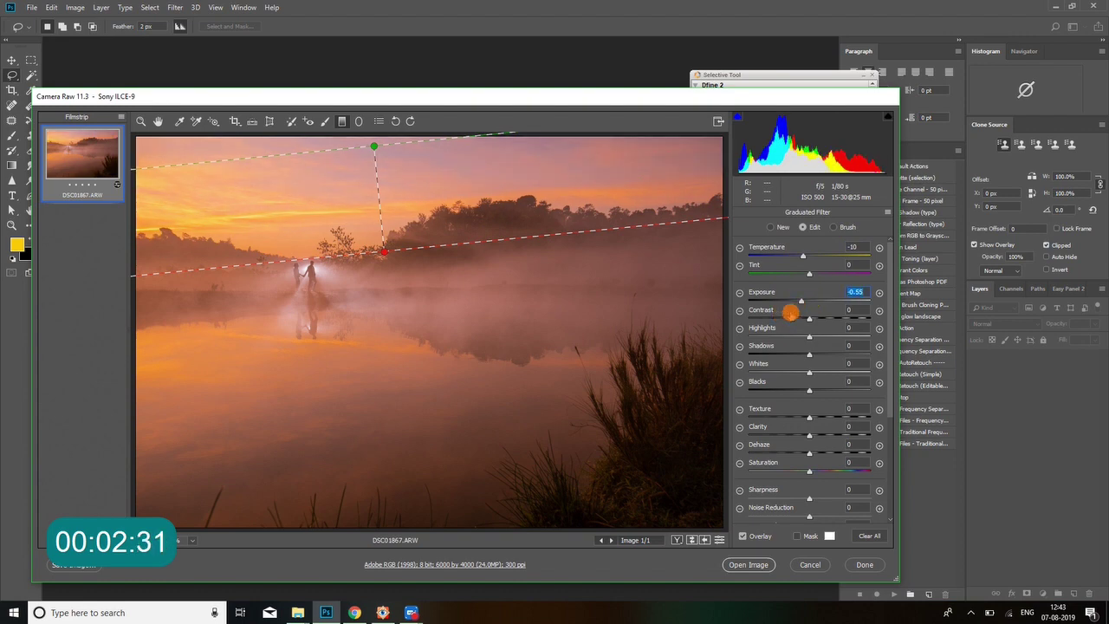
pyautogui.moveTo(808, 318); pyautogui.dragTo(819, 319)
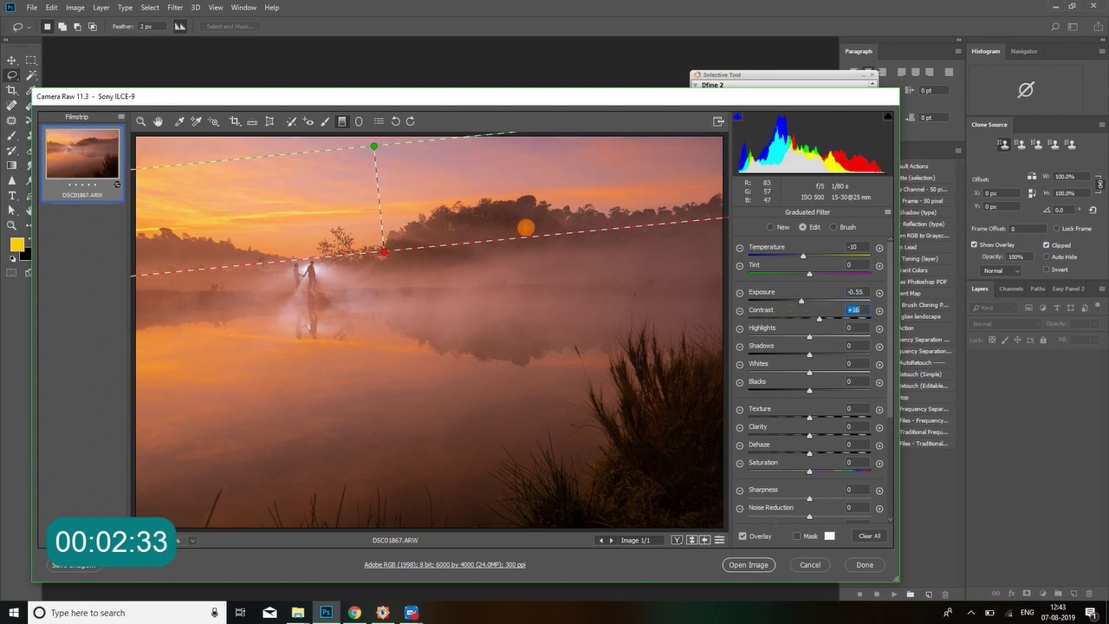
pyautogui.moveTo(384, 526); pyautogui.dragTo(382, 350)
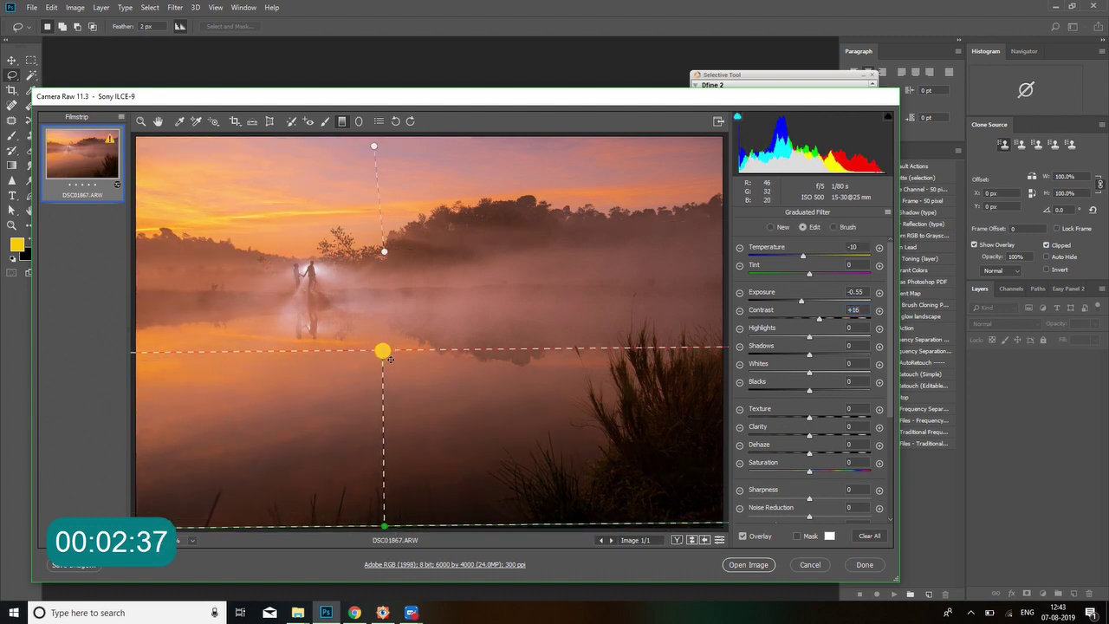
# Draw a radial filter ellipse over the misty lake centre and shift it slightly lower.
pyautogui.click(359, 121)
pyautogui.moveTo(802, 301); pyautogui.dragTo(817, 301)
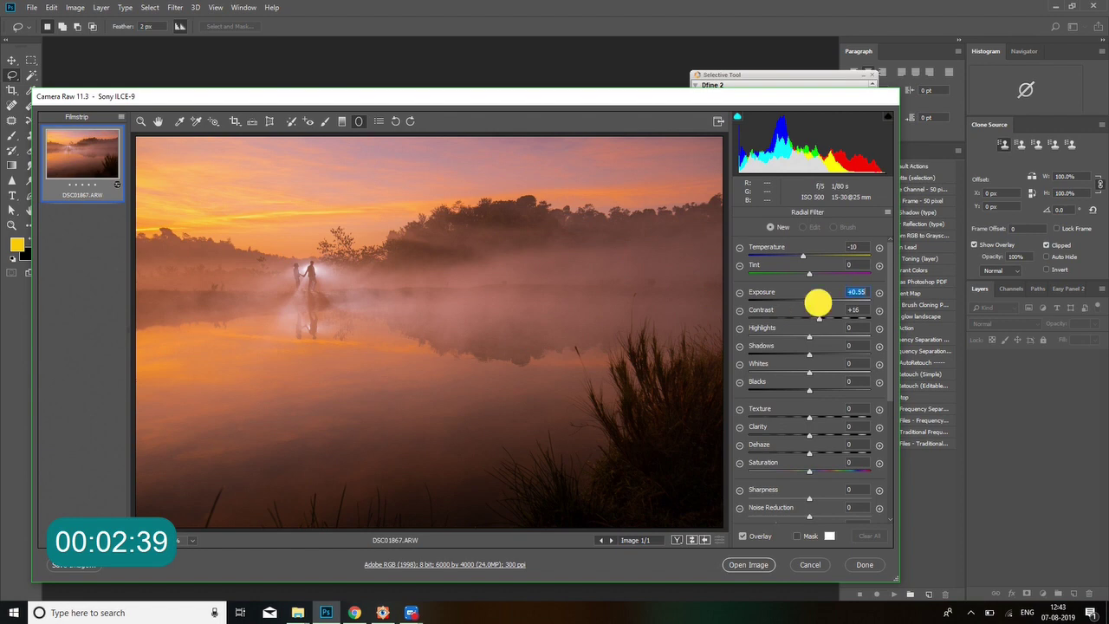
pyautogui.moveTo(280, 266); pyautogui.dragTo(616, 332)
pyautogui.moveTo(528, 270); pyautogui.dragTo(564, 304)
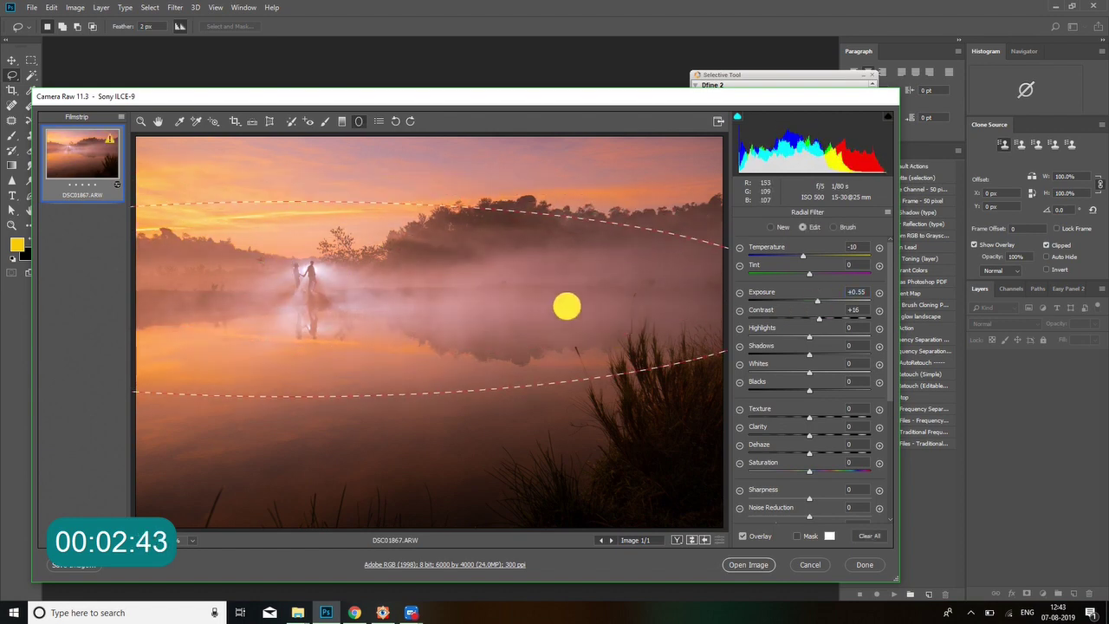
# Set the radial filter to Exposure +0.25, Highlights +25, Shadows +25, Texture +14, Dehaze -11.
pyautogui.moveTo(819, 318); pyautogui.dragTo(812, 301)
pyautogui.click(809, 303)
pyautogui.moveTo(802, 248); pyautogui.dragTo(808, 254)
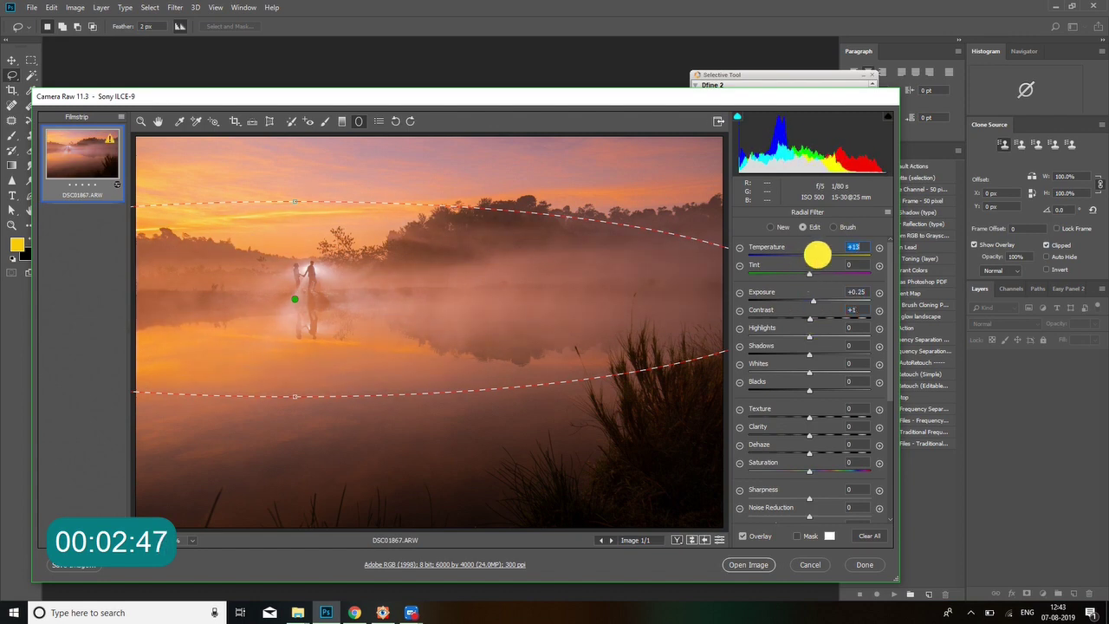
pyautogui.moveTo(810, 295)
pyautogui.mouseDown()
pyautogui.moveTo(809, 339)
pyautogui.moveTo(823, 356)
pyautogui.mouseUp()
pyautogui.moveTo(798, 396)
pyautogui.mouseDown()
pyautogui.moveTo(817, 419)
pyautogui.moveTo(801, 451)
pyautogui.mouseUp()
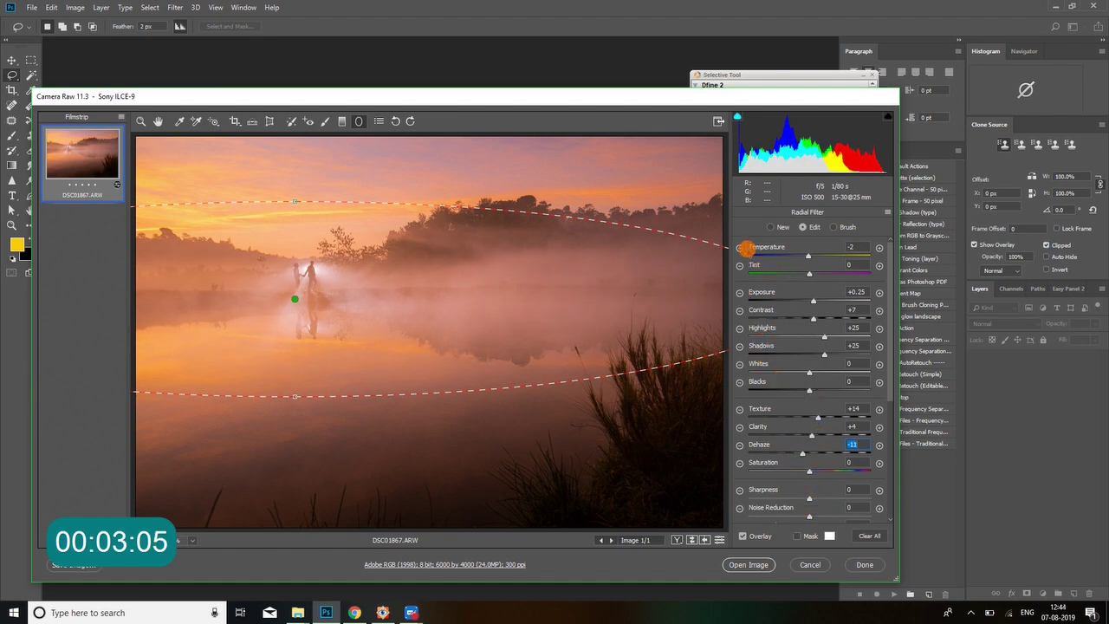
pyautogui.click(141, 121)
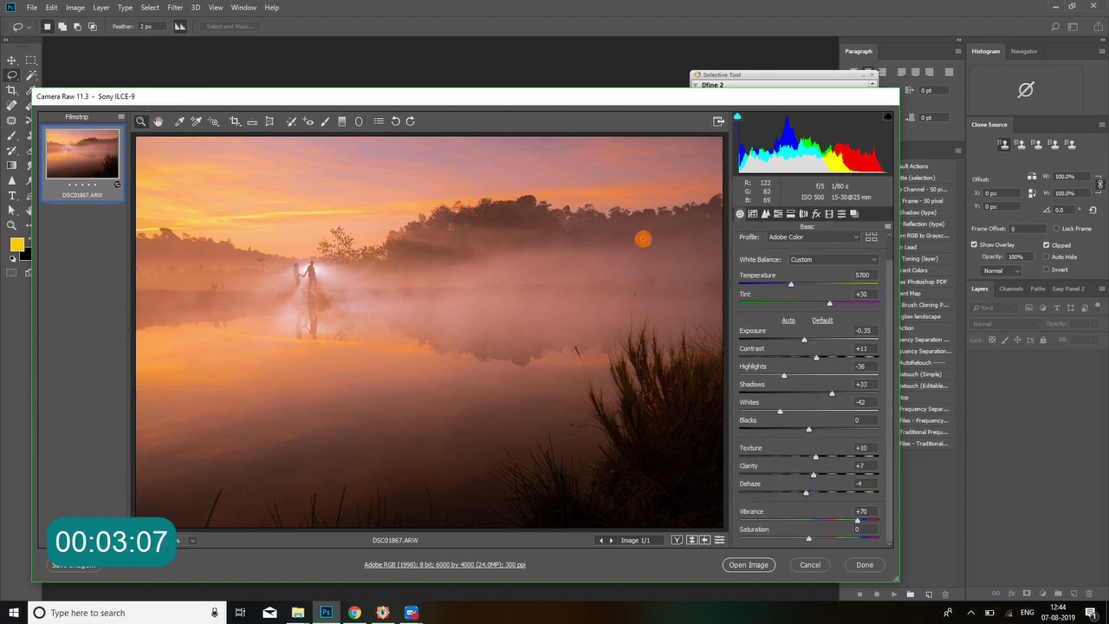
# Draw a reset graduated filter up from the bottom edge with Temperature -37 and Shadows +39.
pyautogui.click(341, 120)
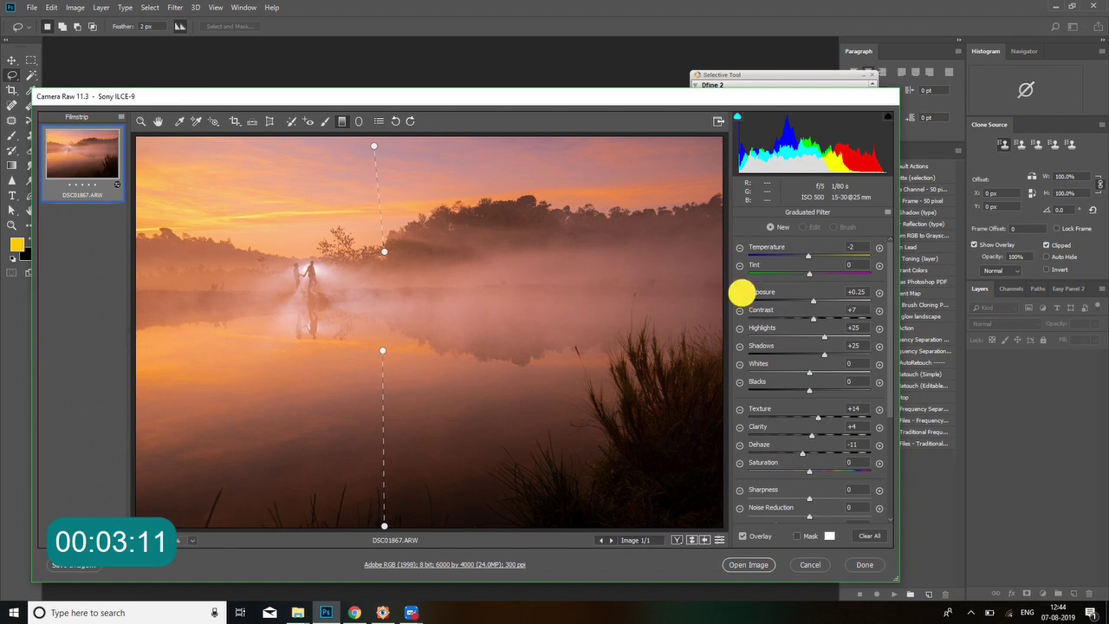
pyautogui.click(740, 292)
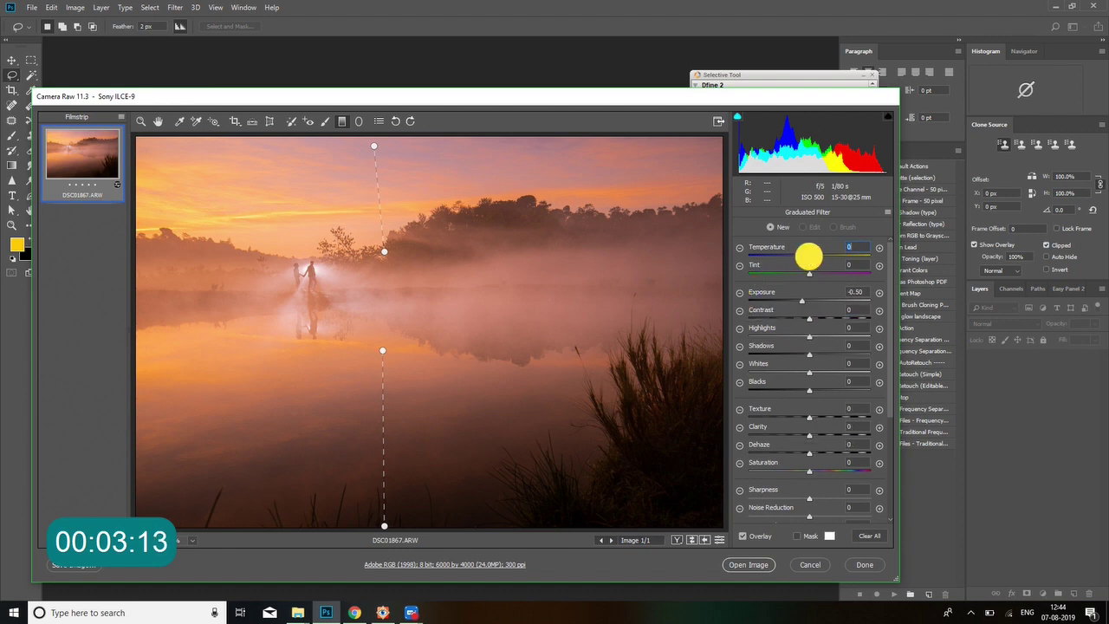
pyautogui.moveTo(809, 256); pyautogui.dragTo(799, 255)
pyautogui.moveTo(453, 527); pyautogui.dragTo(453, 343)
pyautogui.moveTo(802, 256)
pyautogui.mouseDown()
pyautogui.moveTo(781, 255)
pyautogui.moveTo(807, 273)
pyautogui.moveTo(812, 317)
pyautogui.moveTo(788, 334)
pyautogui.moveTo(835, 356)
pyautogui.mouseUp()
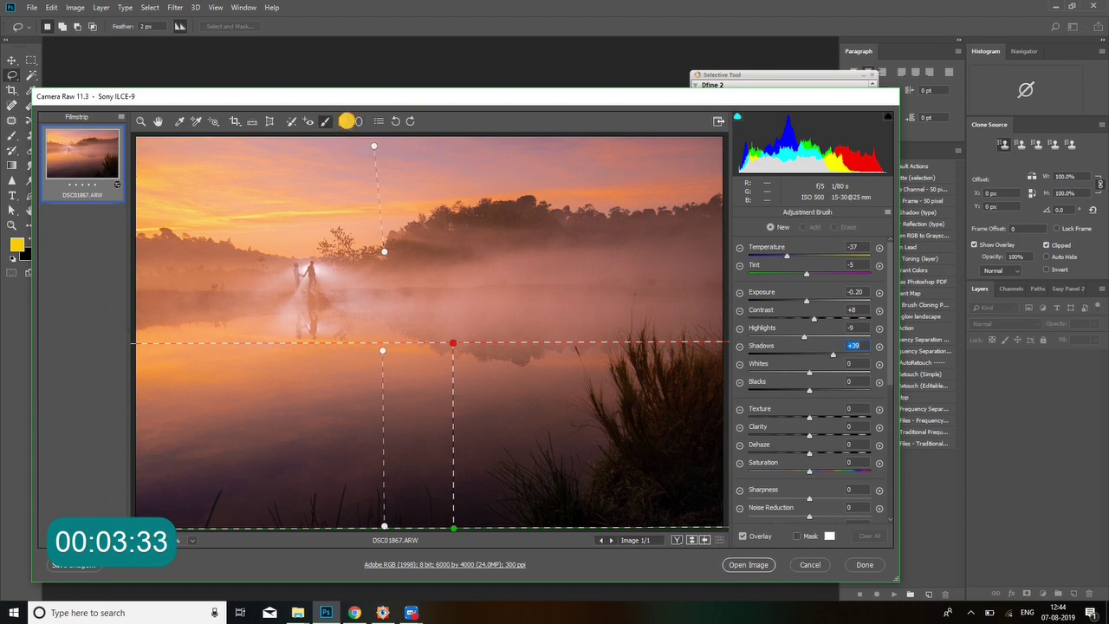
# Delete a test graduated filter drawn down the sky, then open DSC01867.ARW in Photoshop.
pyautogui.click(345, 122)
pyautogui.moveTo(410, 141); pyautogui.dragTo(411, 287)
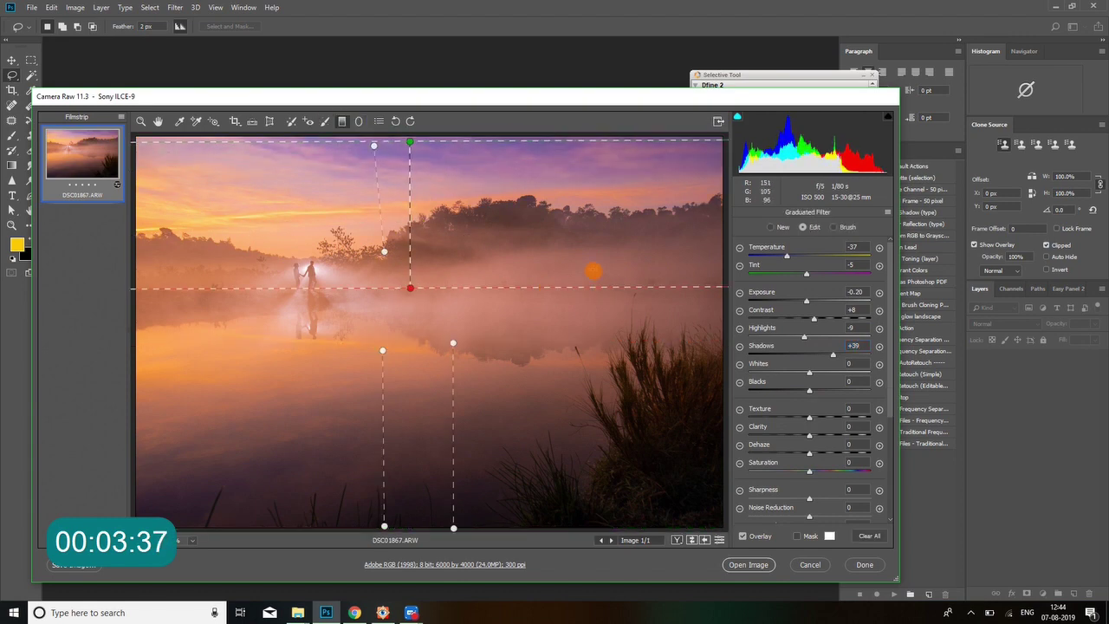
pyautogui.press('Delete')
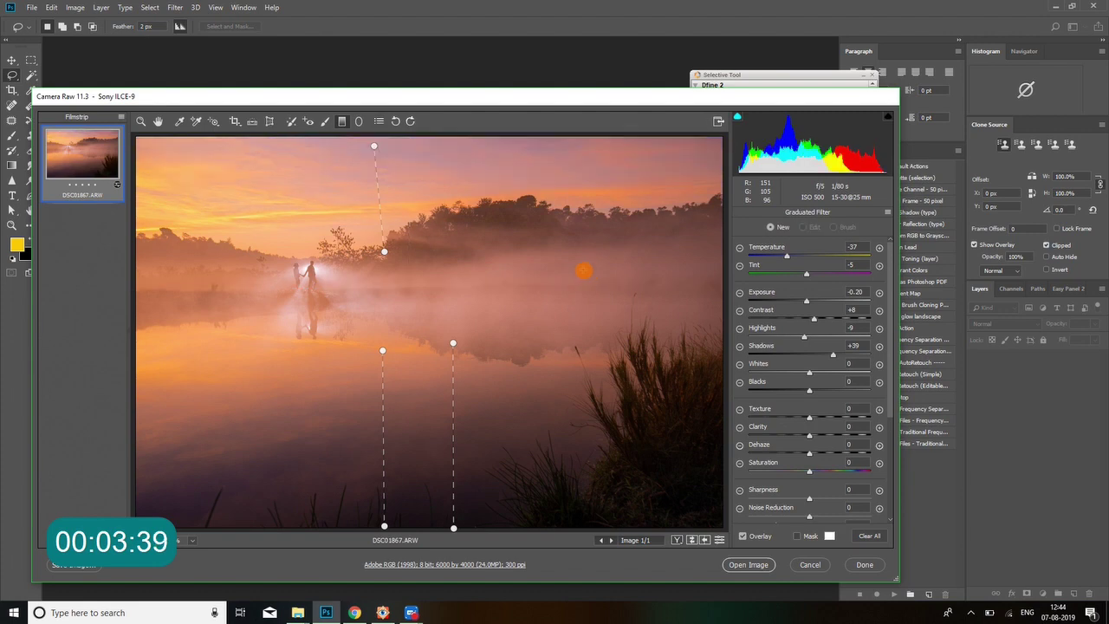
pyautogui.click(759, 564)
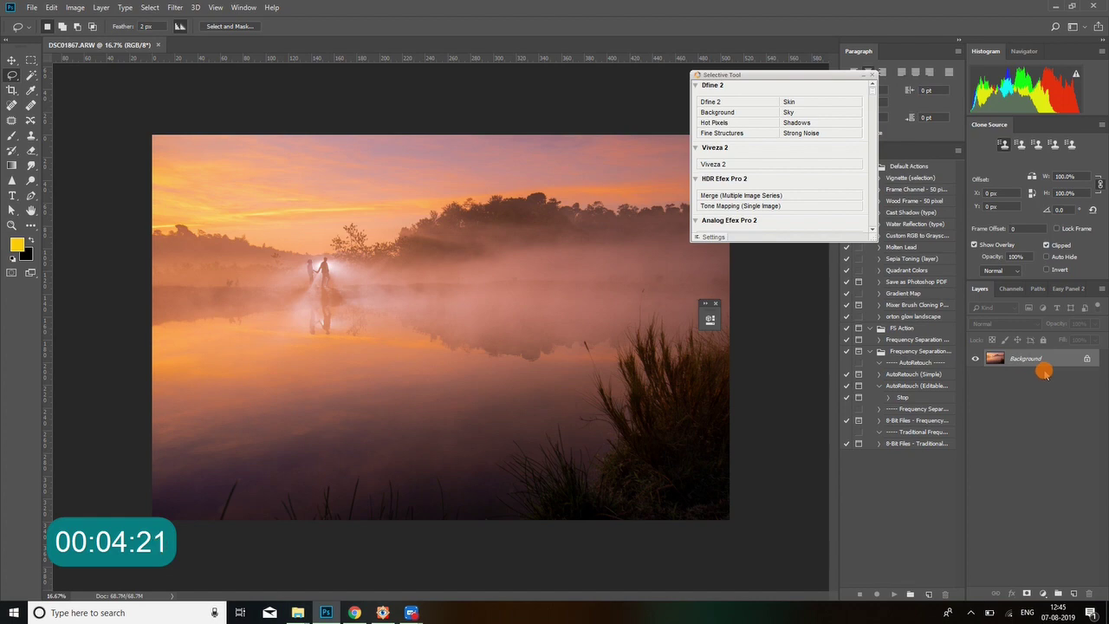
# Cancel the Levels dialog and duplicate Background into Layer 1.
pyautogui.hotkey('ctrl', 'l')
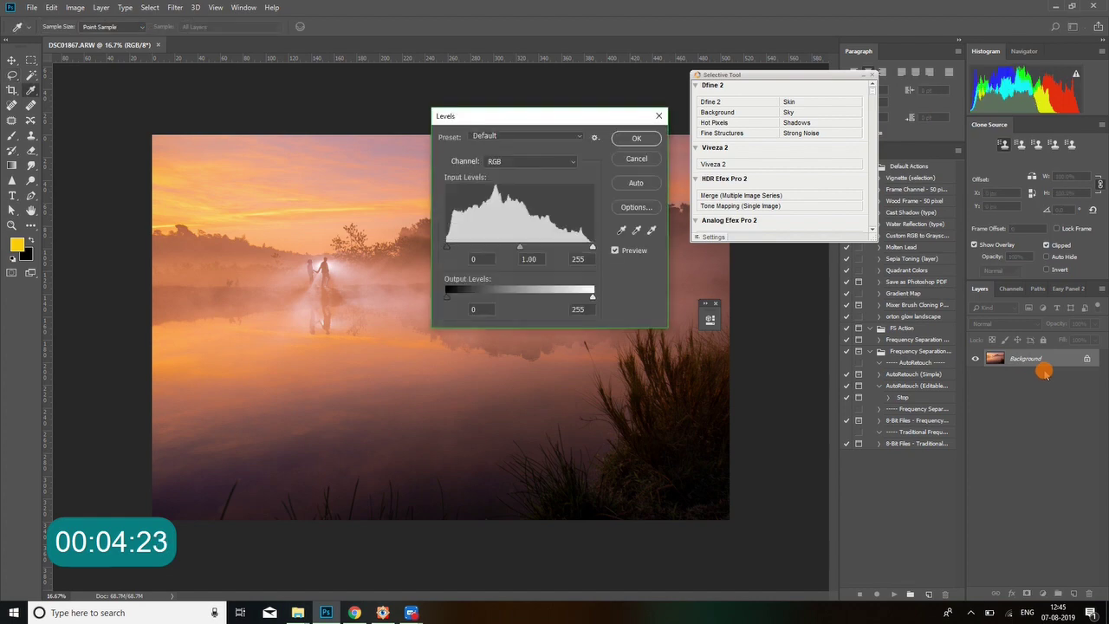
pyautogui.click(637, 159)
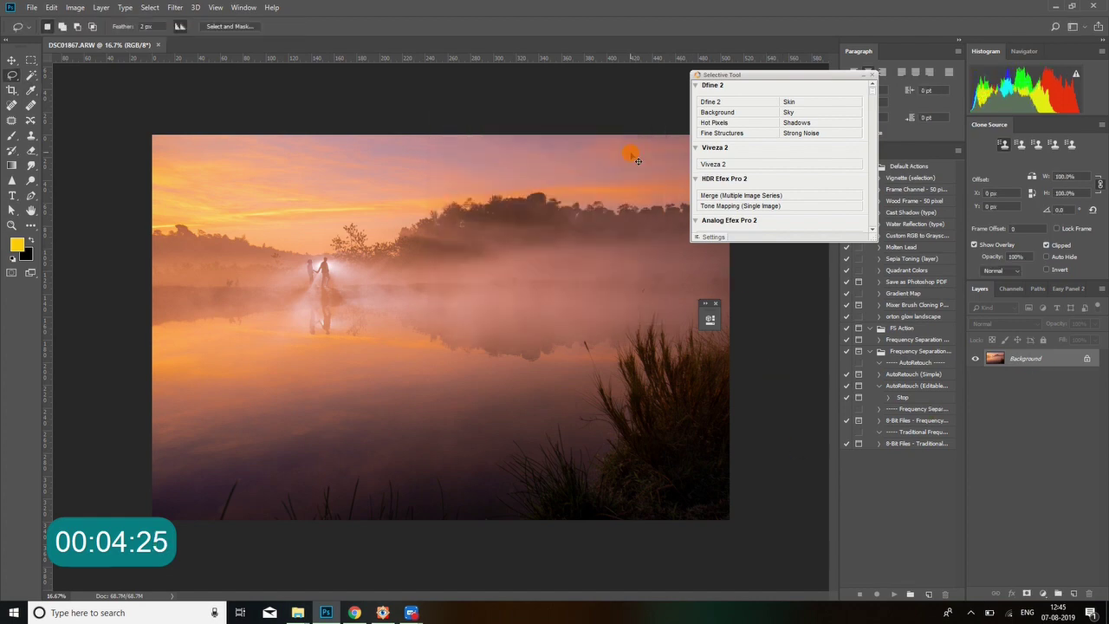
pyautogui.hotkey('ctrl', 'l')
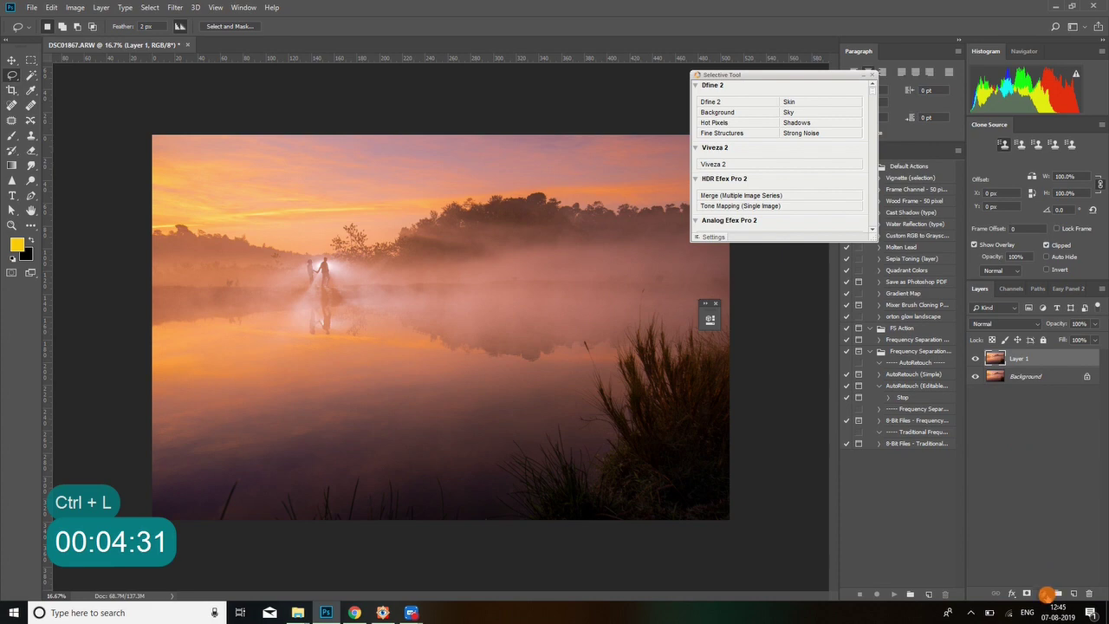
pyautogui.click(1044, 594)
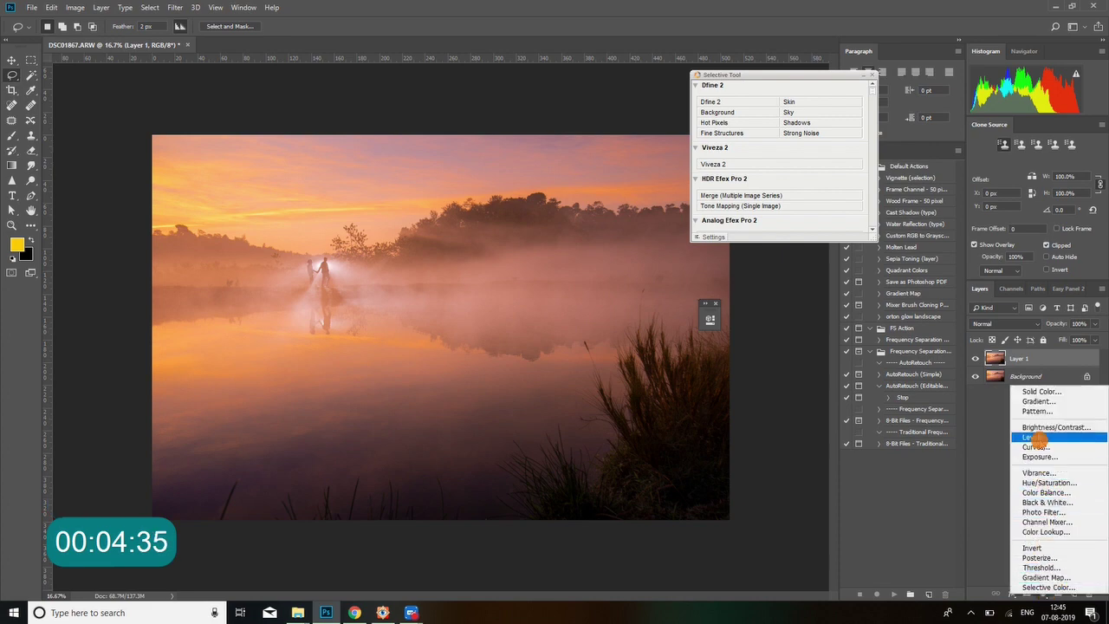
# Add a Curves layer with a slight RGB S-curve, then sample the sky top on the Blue channel.
pyautogui.click(1039, 447)
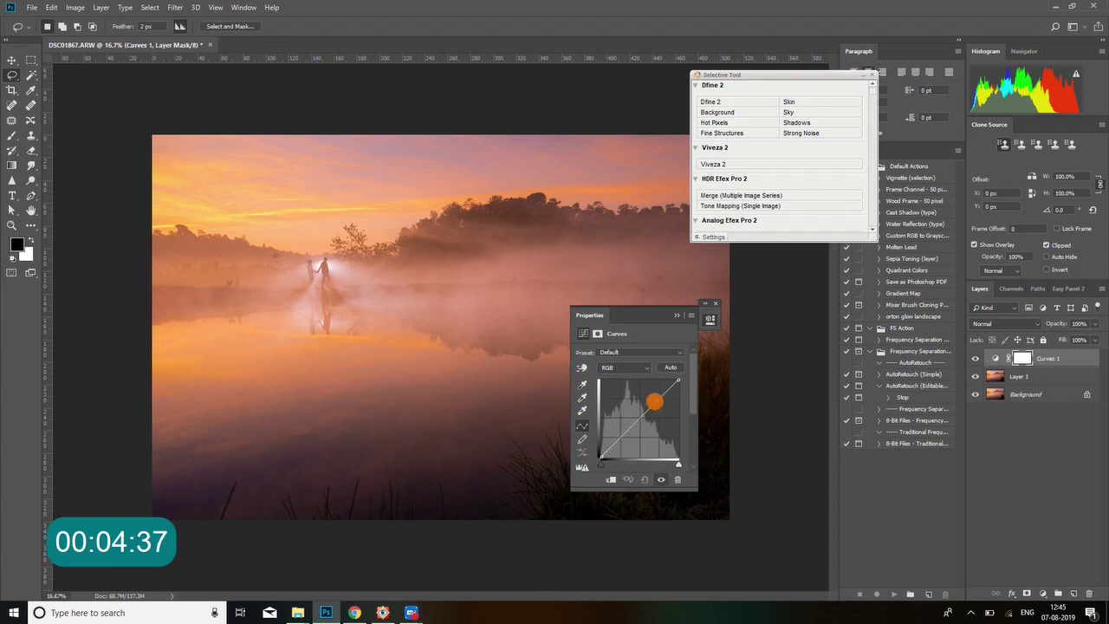
pyautogui.moveTo(654, 401); pyautogui.dragTo(653, 400)
pyautogui.click(620, 433)
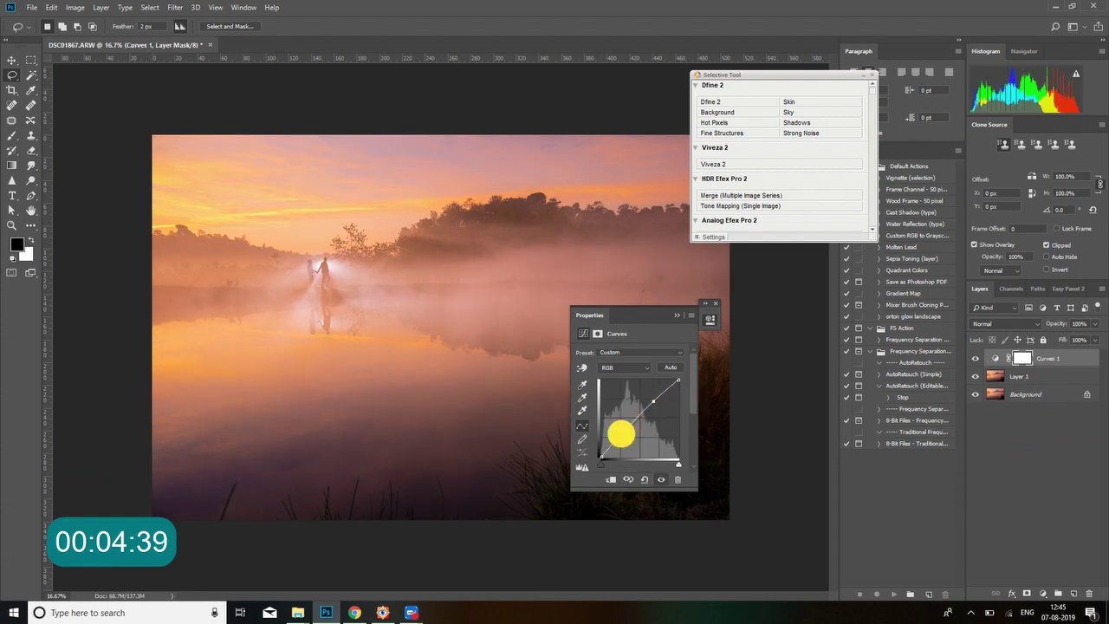
pyautogui.moveTo(620, 434); pyautogui.dragTo(619, 440)
pyautogui.click(607, 368)
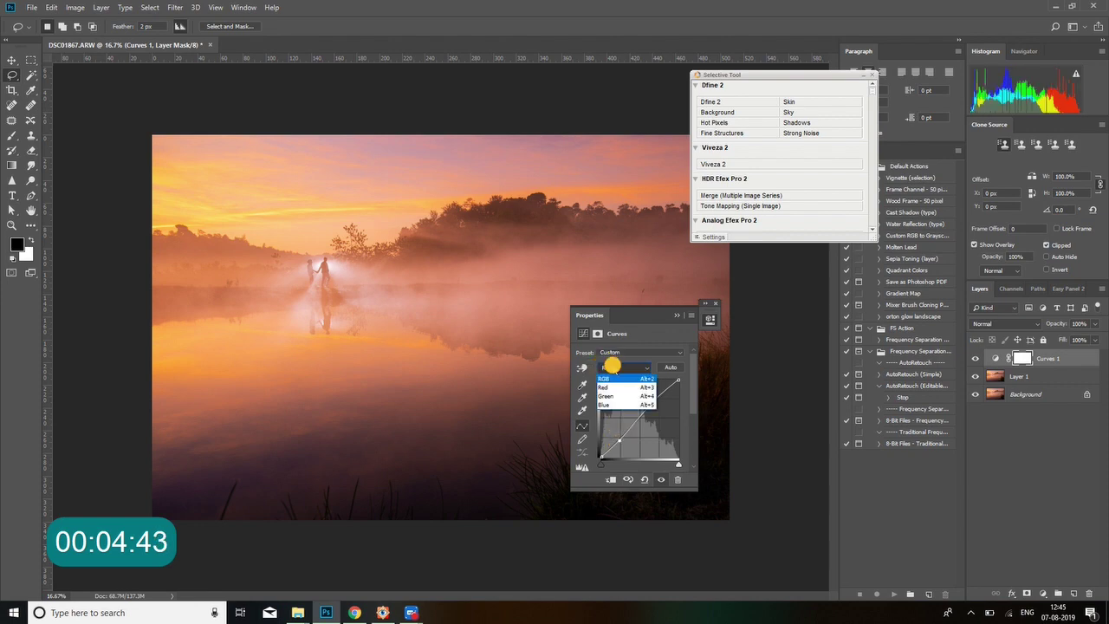
pyautogui.click(582, 369)
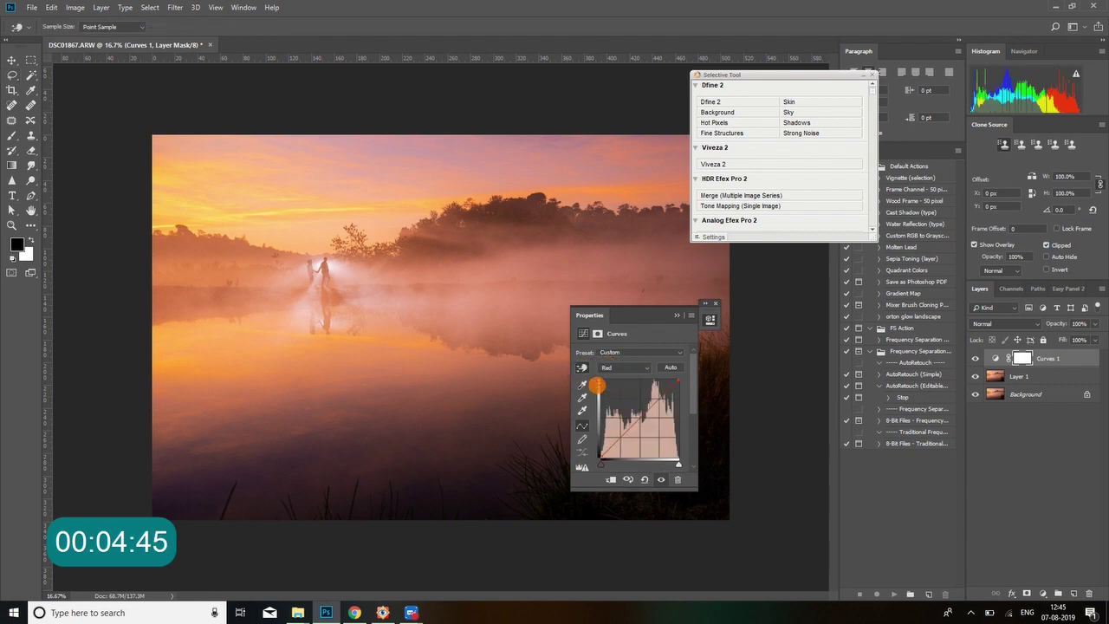
pyautogui.click(315, 281)
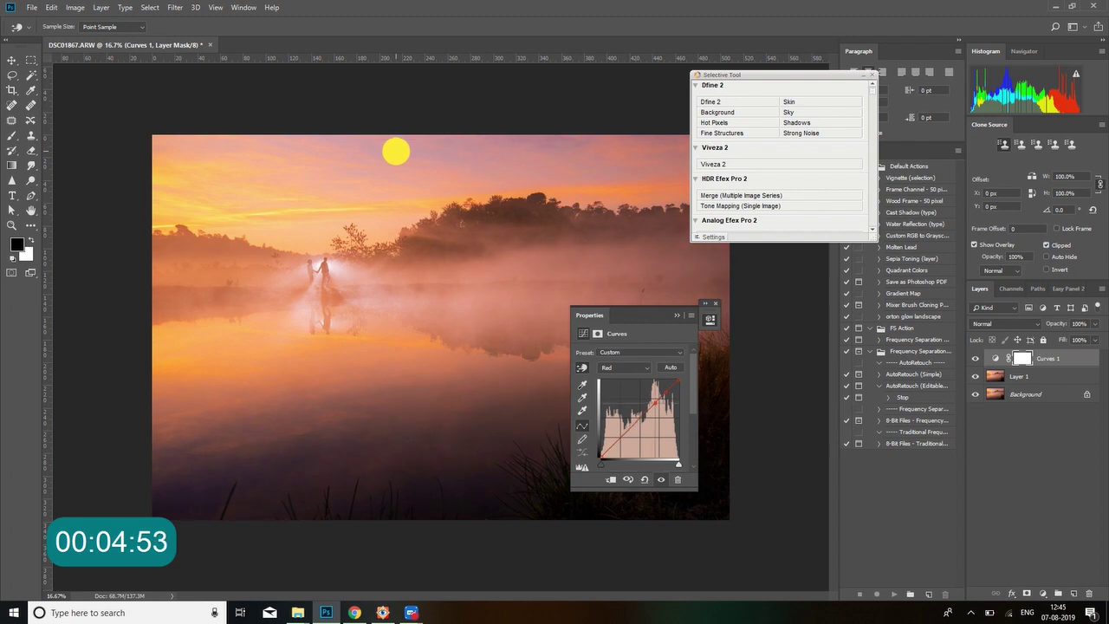
pyautogui.click(607, 368)
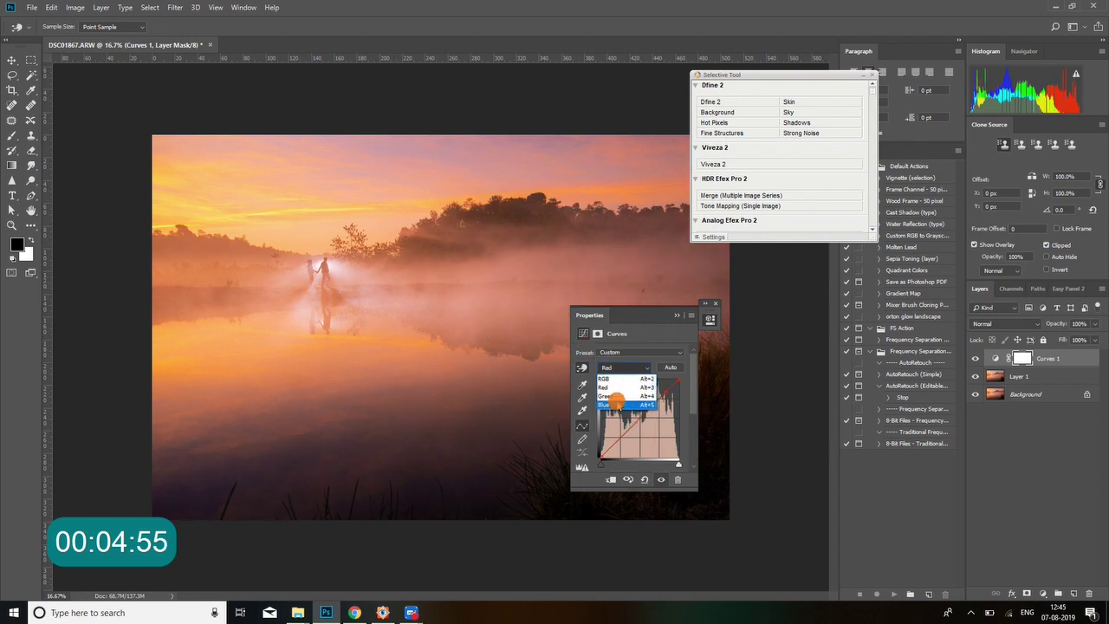
pyautogui.click(611, 403)
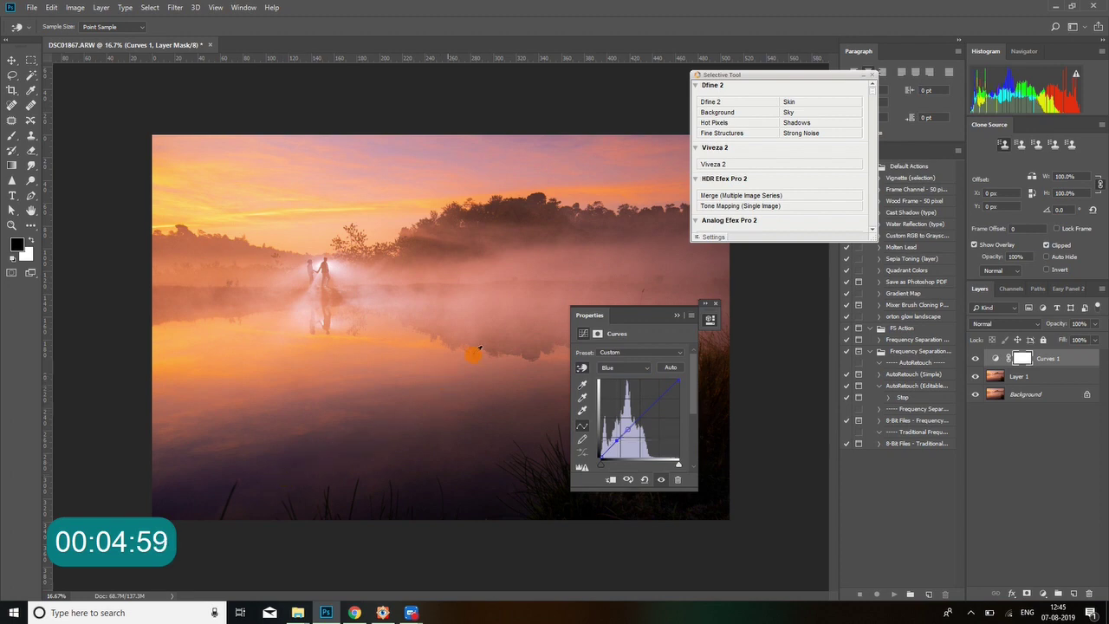
pyautogui.click(379, 142)
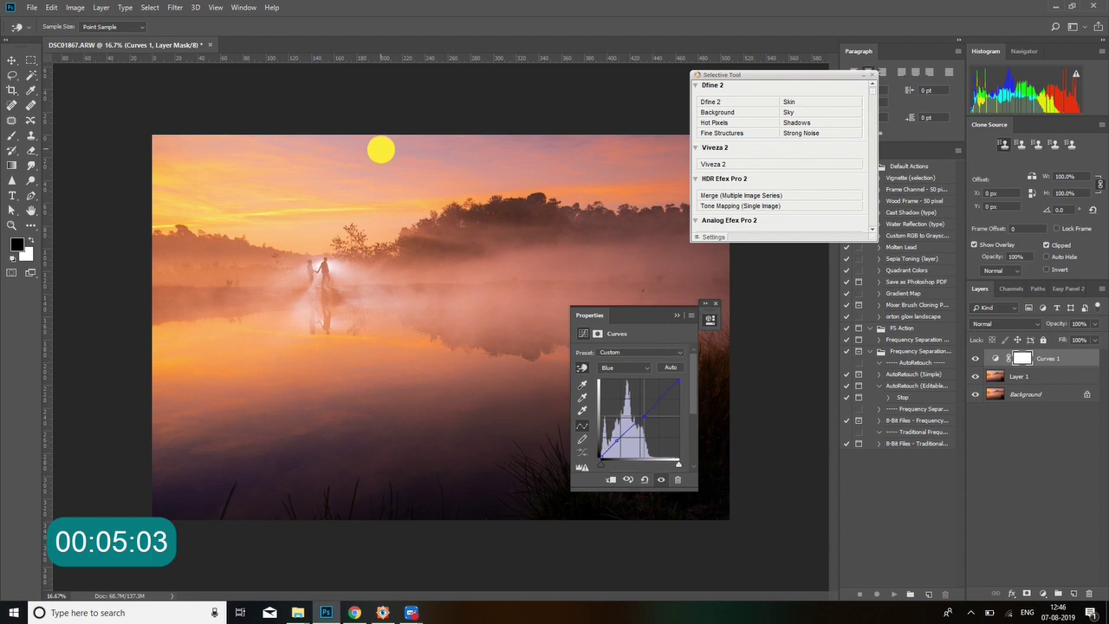
# Raise the upper point of the Red-channel curve to warm the photo.
pyautogui.click(609, 368)
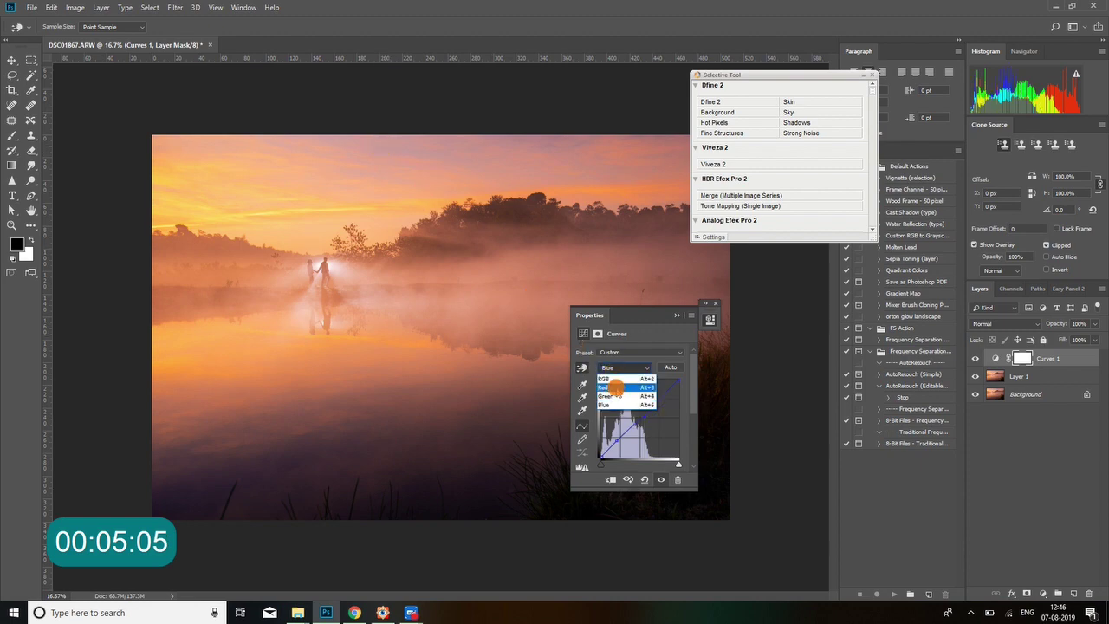
pyautogui.click(612, 387)
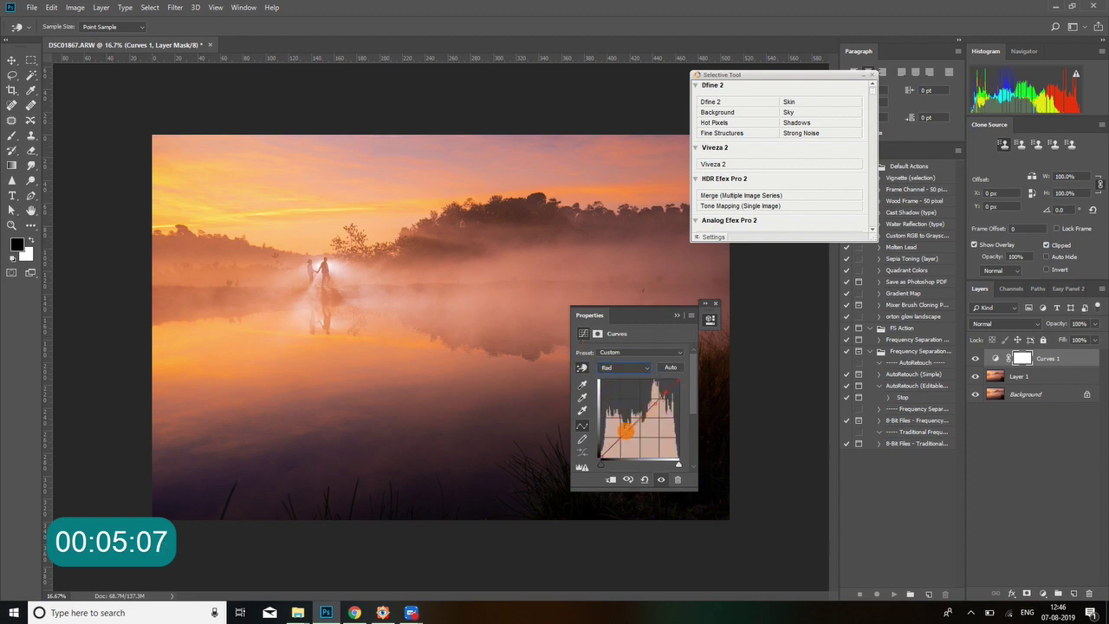
pyautogui.click(620, 443)
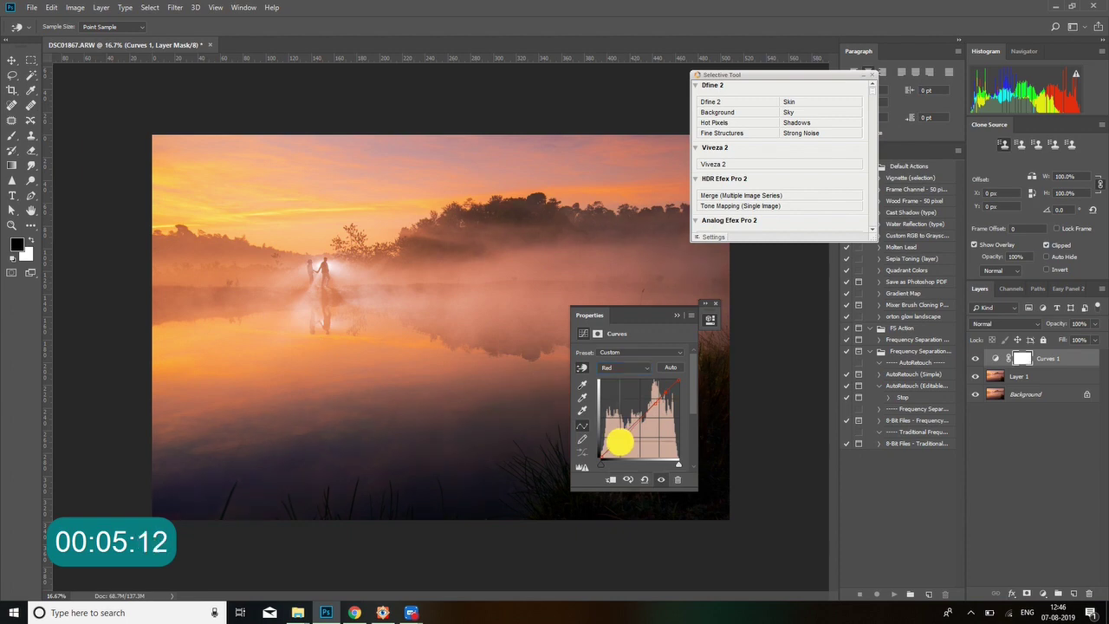
pyautogui.click(664, 418)
pyautogui.click(654, 402)
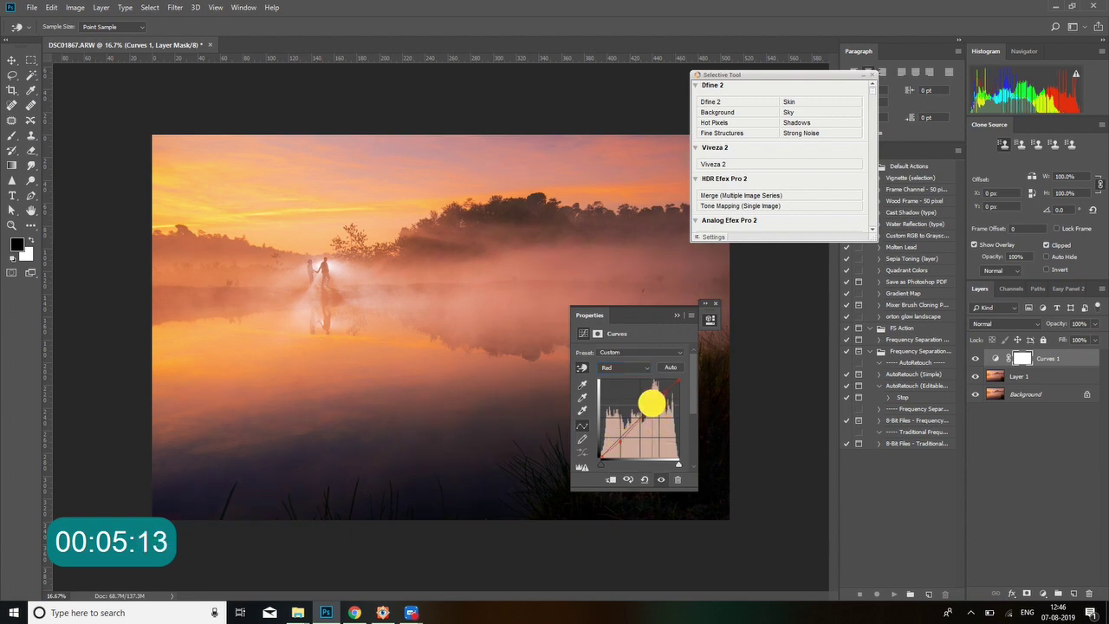
pyautogui.moveTo(652, 403); pyautogui.dragTo(657, 398)
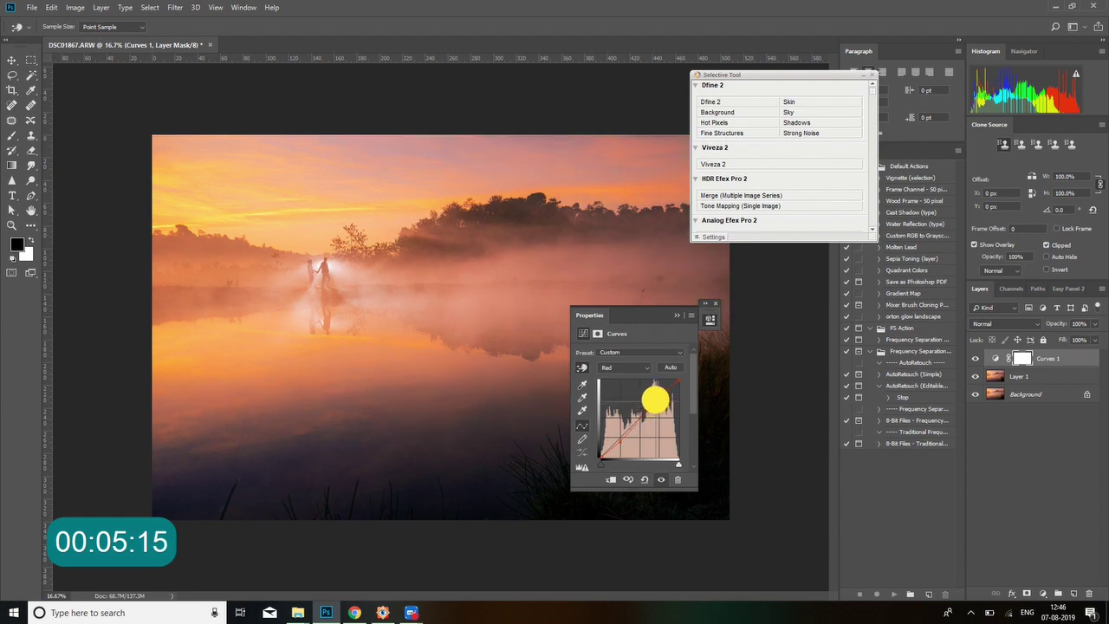
# Bend the Blue-channel curve up-right, then ease it back slightly.
pyautogui.click(637, 369)
pyautogui.click(650, 409)
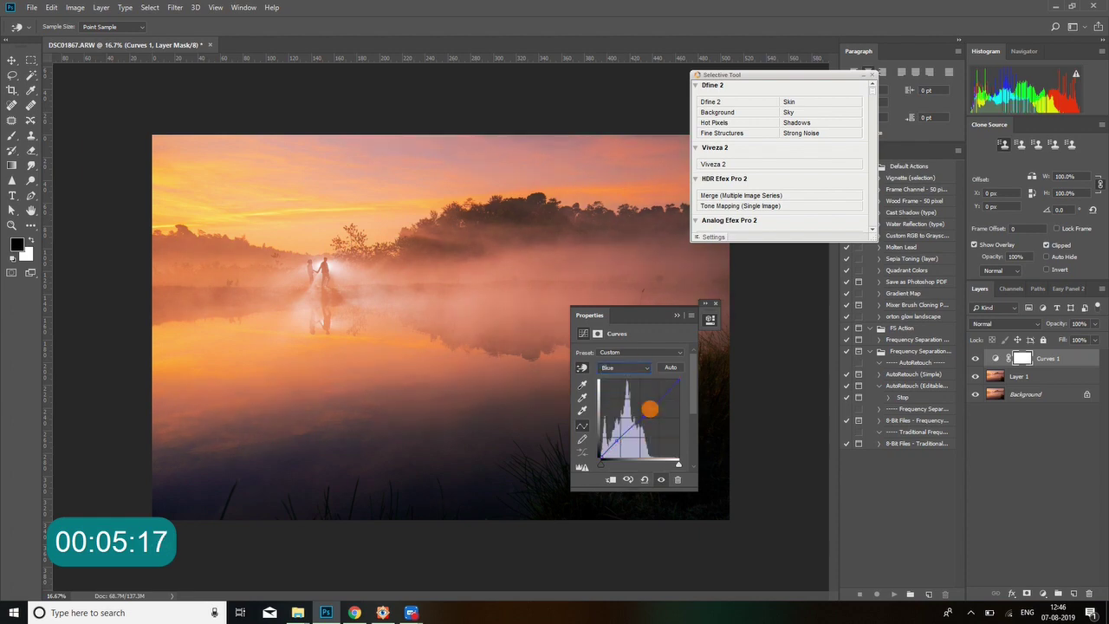
pyautogui.moveTo(650, 409); pyautogui.dragTo(655, 400)
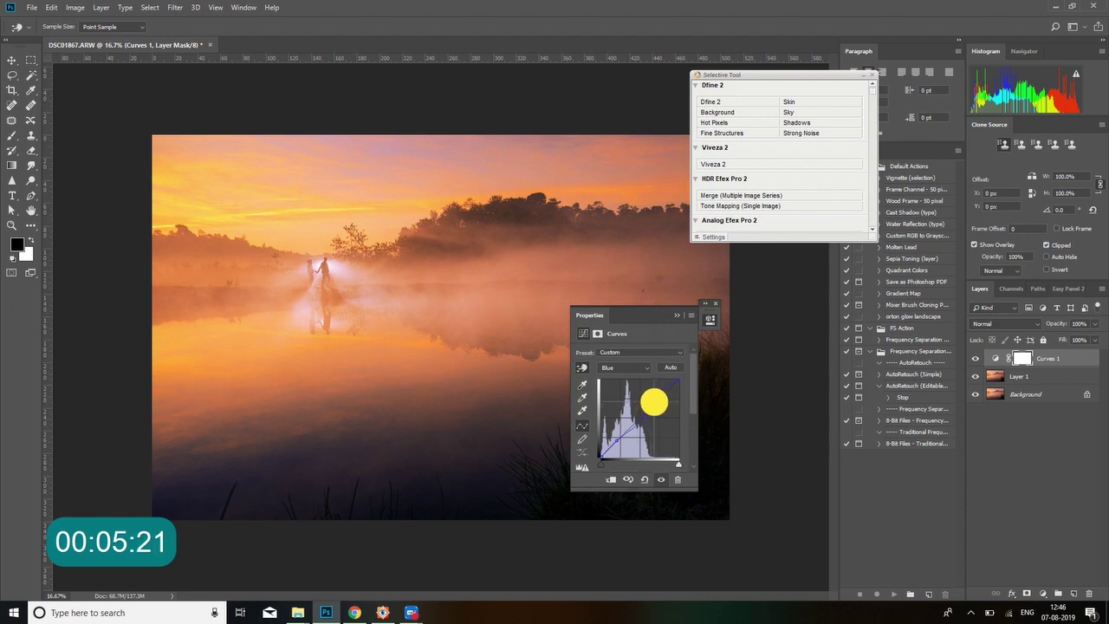
pyautogui.moveTo(654, 401)
pyautogui.mouseDown()
pyautogui.moveTo(620, 439)
pyautogui.moveTo(639, 406)
pyautogui.mouseUp()
# Lower the Curves 1 opacity to 77%, toggling its visibility to compare before and after.
pyautogui.click(677, 314)
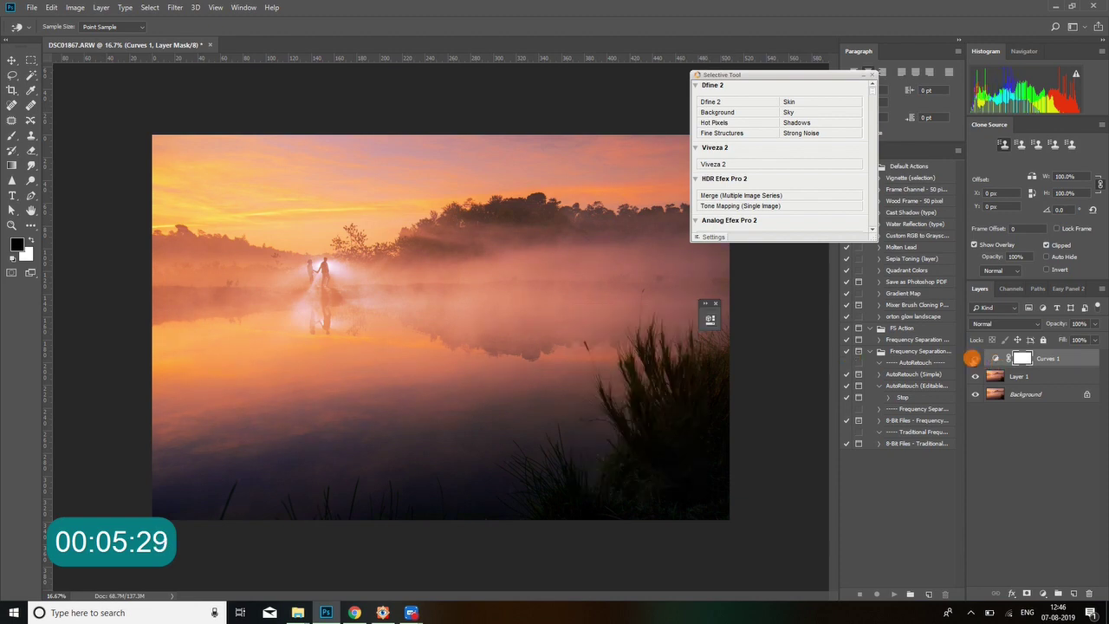
pyautogui.click(975, 358)
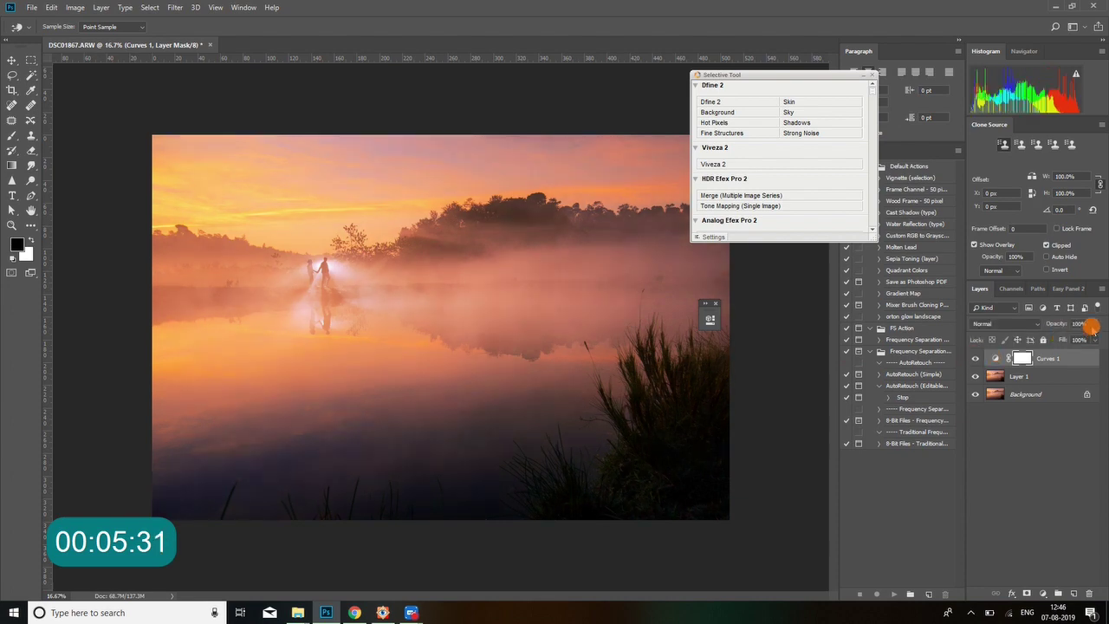
pyautogui.click(1094, 326)
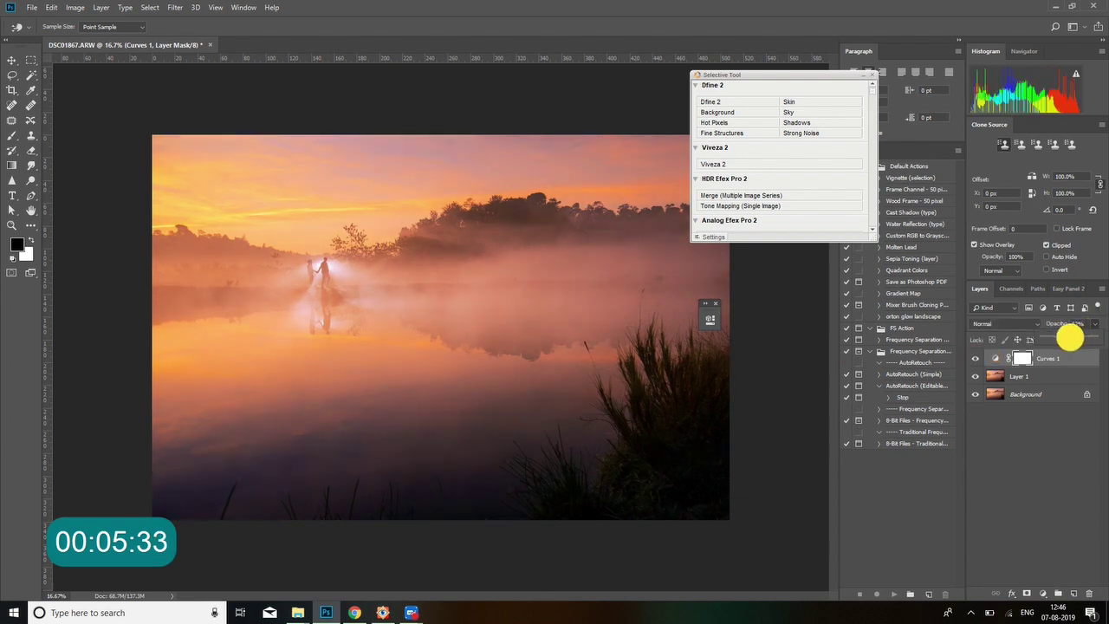
pyautogui.moveTo(1077, 337); pyautogui.dragTo(1082, 338)
pyautogui.click(975, 358)
pyautogui.click(975, 358)
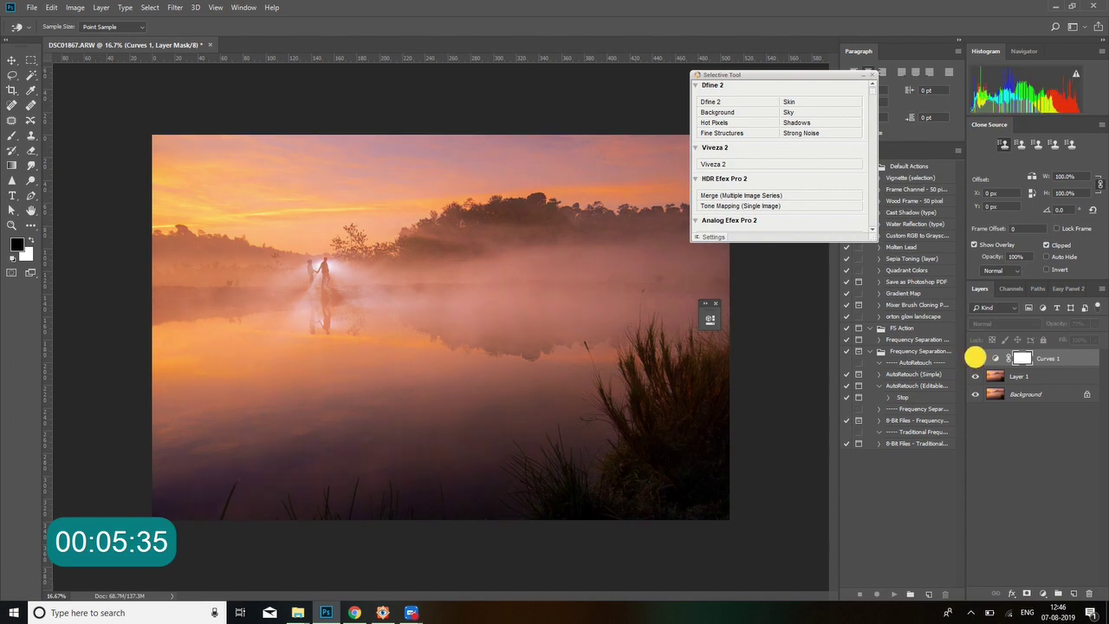
pyautogui.click(975, 357)
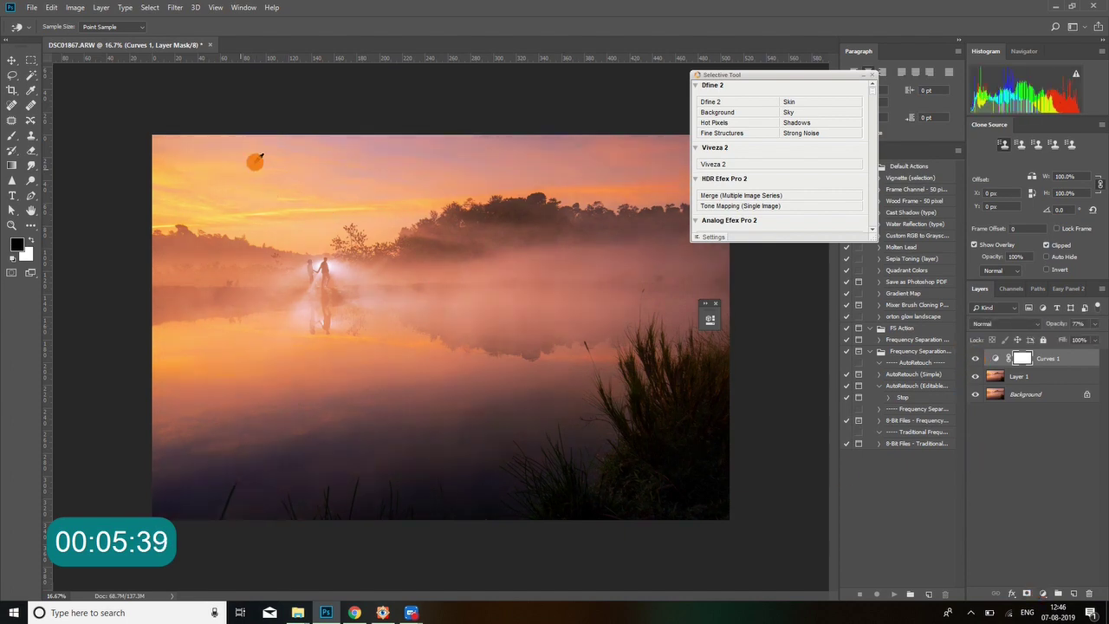
# Add a Color Balance adjustment layer, nudge midtones slightly red, and push highlights toward red.
pyautogui.click(1041, 593)
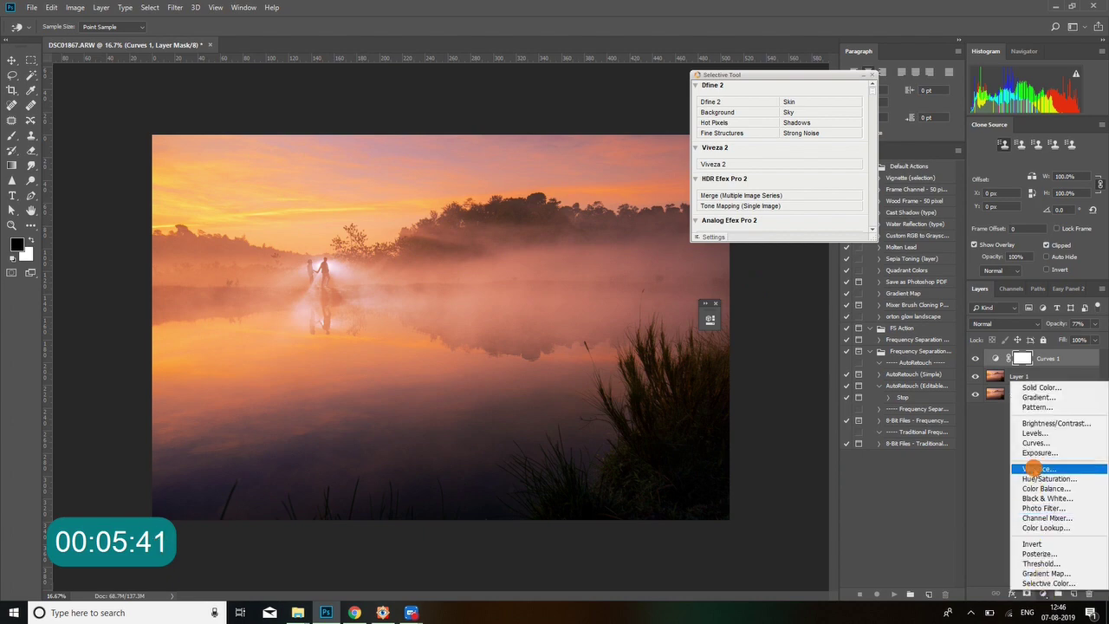
pyautogui.click(1046, 488)
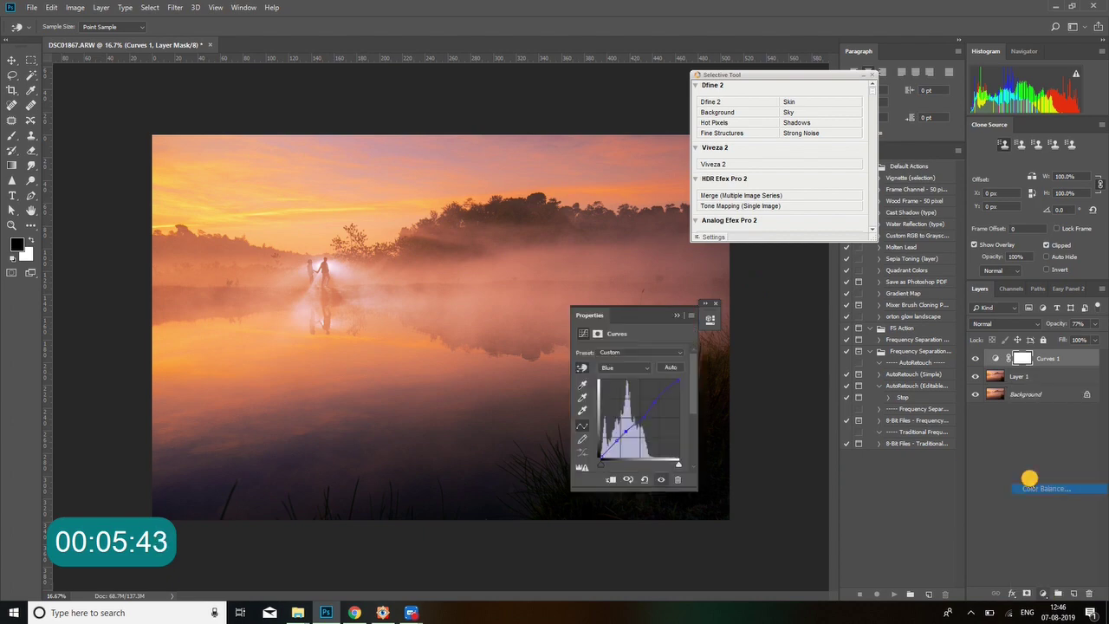
pyautogui.moveTo(617, 386); pyautogui.dragTo(615, 418)
pyautogui.click(624, 354)
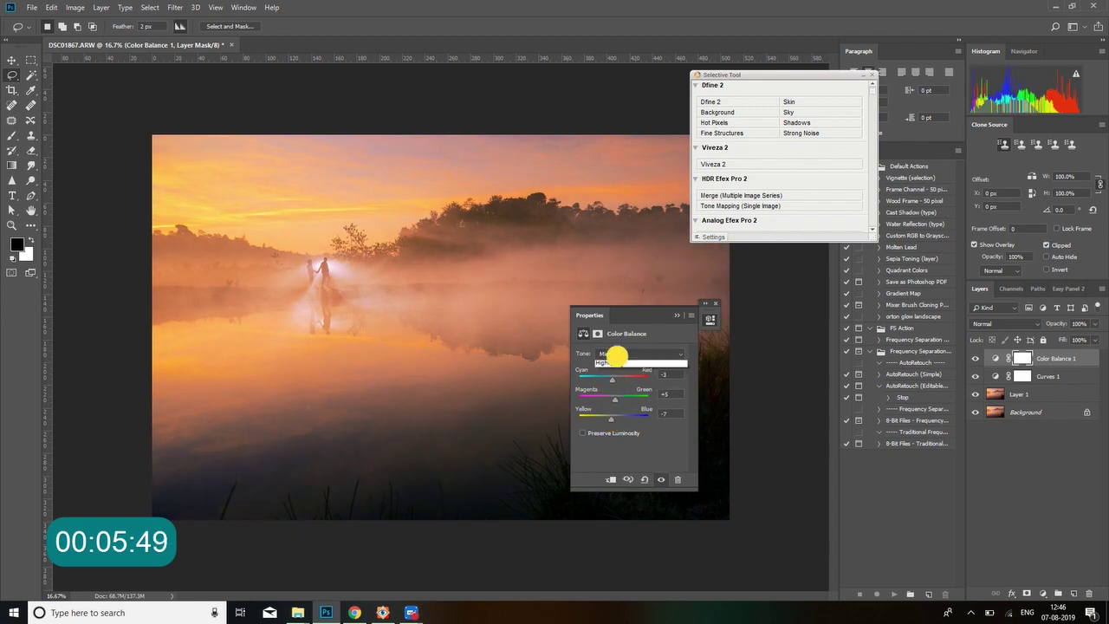
pyautogui.click(617, 379)
pyautogui.click(612, 418)
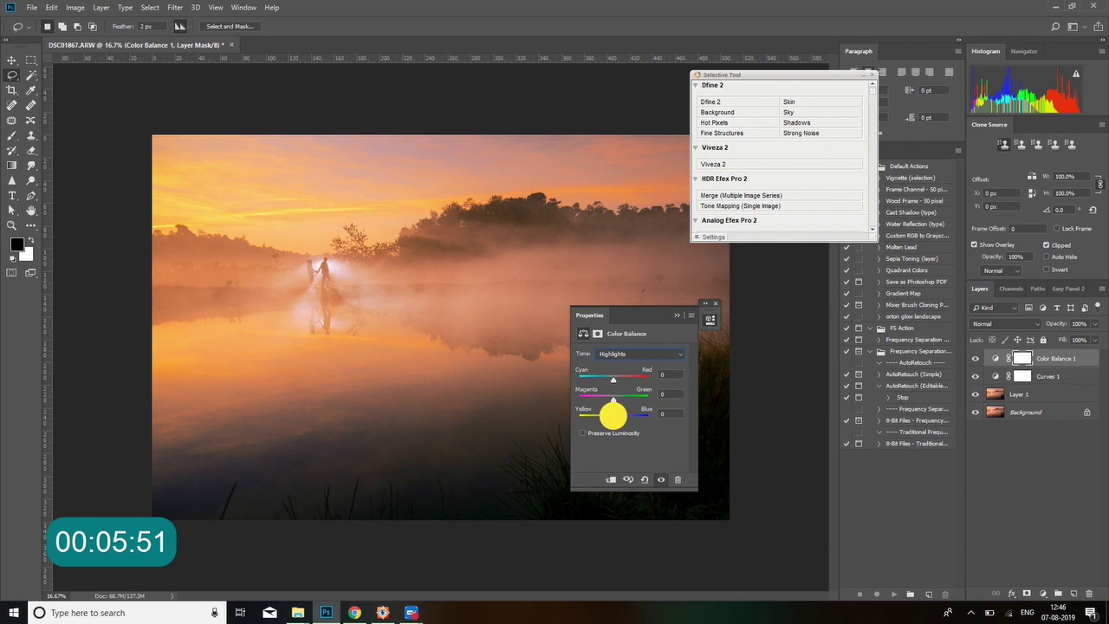
pyautogui.moveTo(612, 379); pyautogui.dragTo(621, 379)
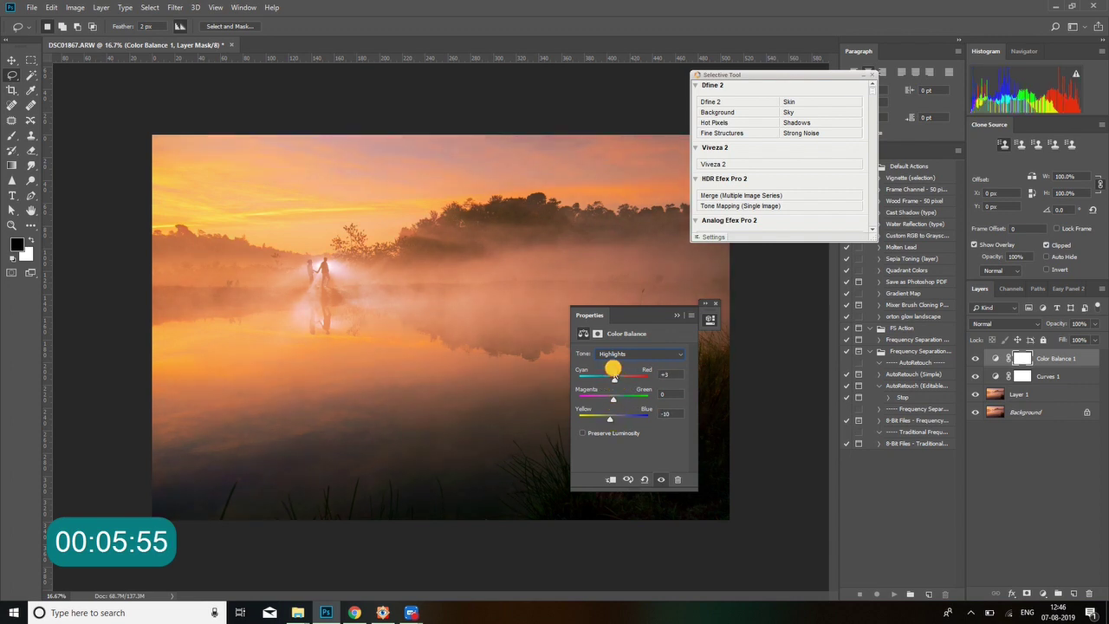
# Shift the Color Balance shadows to Yellow-Blue +12 and Cyan-Red -8.
pyautogui.click(617, 353)
pyautogui.click(617, 359)
pyautogui.moveTo(613, 417); pyautogui.dragTo(617, 418)
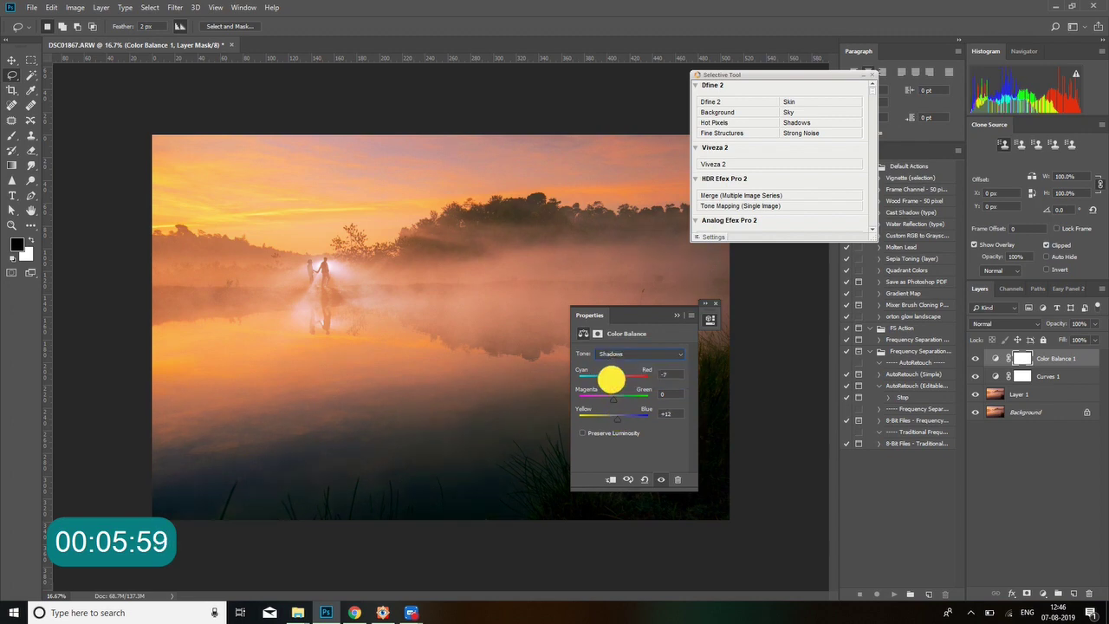
pyautogui.moveTo(613, 379); pyautogui.dragTo(609, 379)
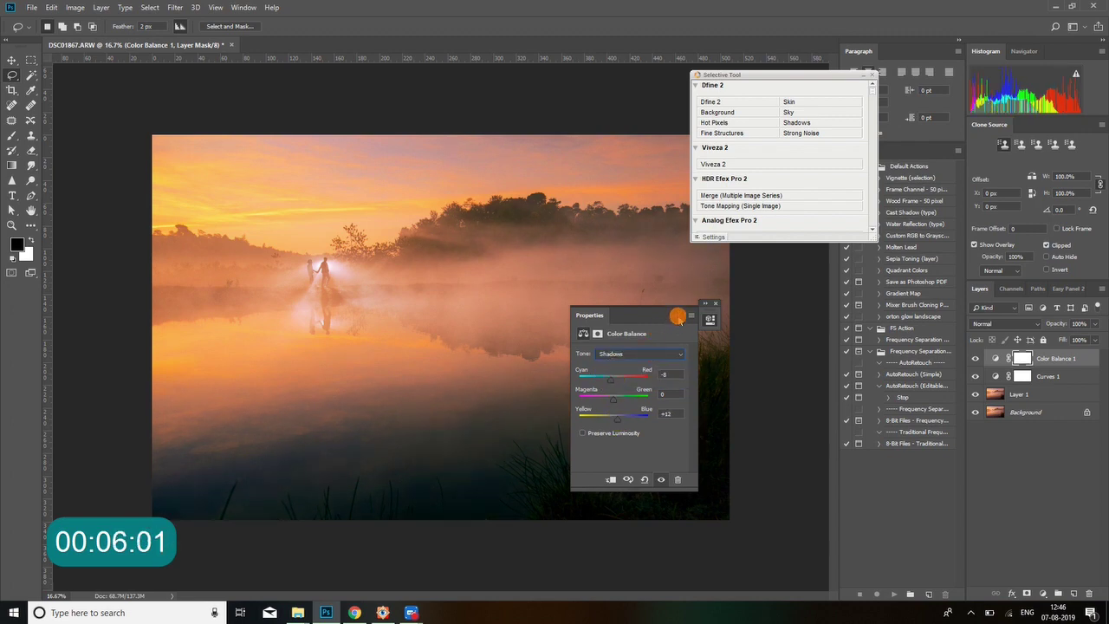
# Set Color Balance 1 layer opacity to 41%, toggling its visibility to compare.
pyautogui.doubleClick(680, 317)
pyautogui.click(974, 357)
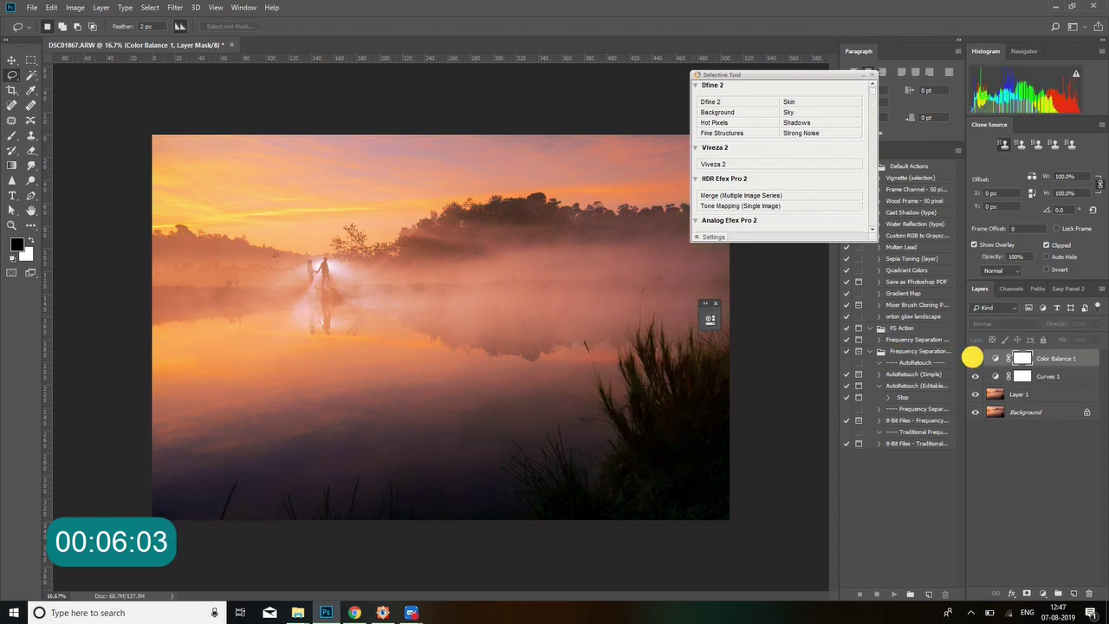
pyautogui.click(974, 357)
pyautogui.moveTo(1096, 324); pyautogui.dragTo(1053, 336)
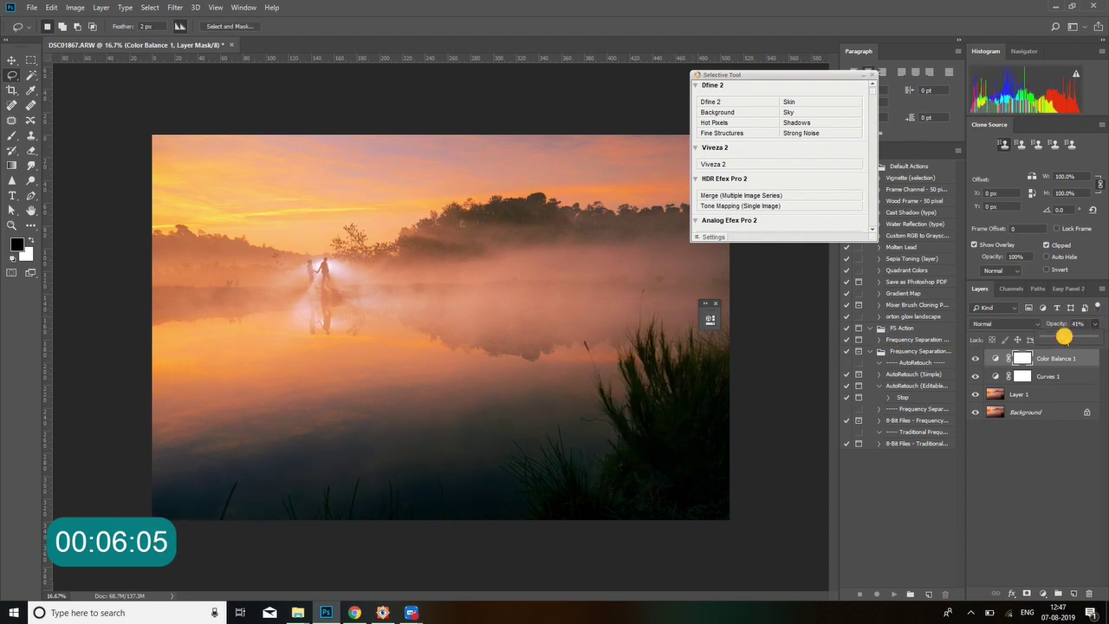
pyautogui.click(974, 358)
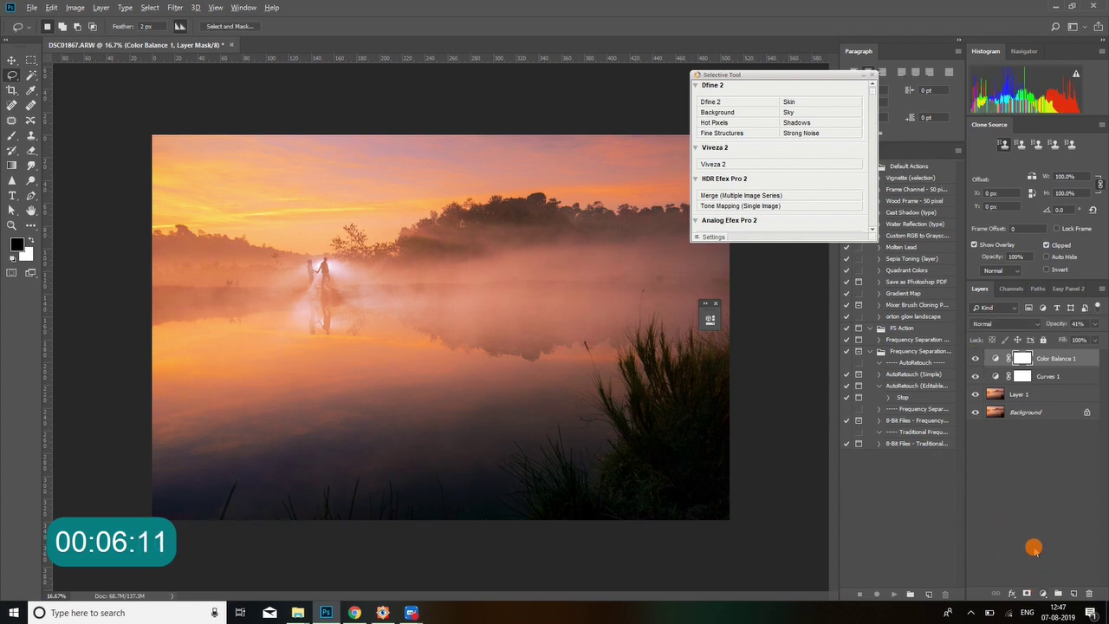
# Stamp all visible layers into a new Layer 2 and bring up the Camera Raw Filter on it.
pyautogui.hotkey('ctrl', 'shift', 'alt', 'e')
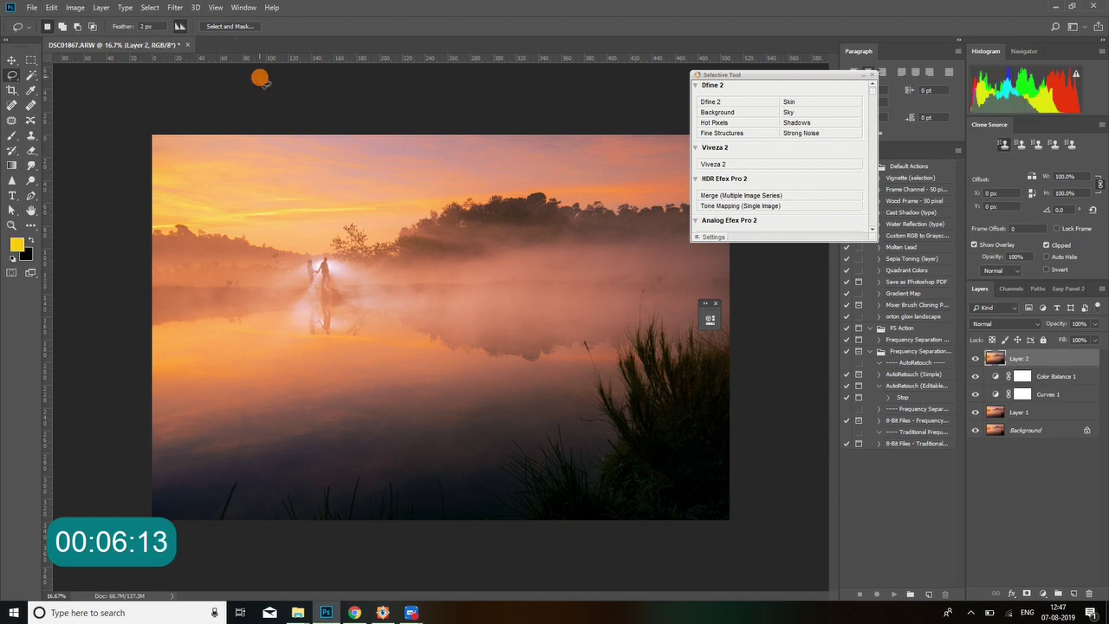
pyautogui.click(173, 9)
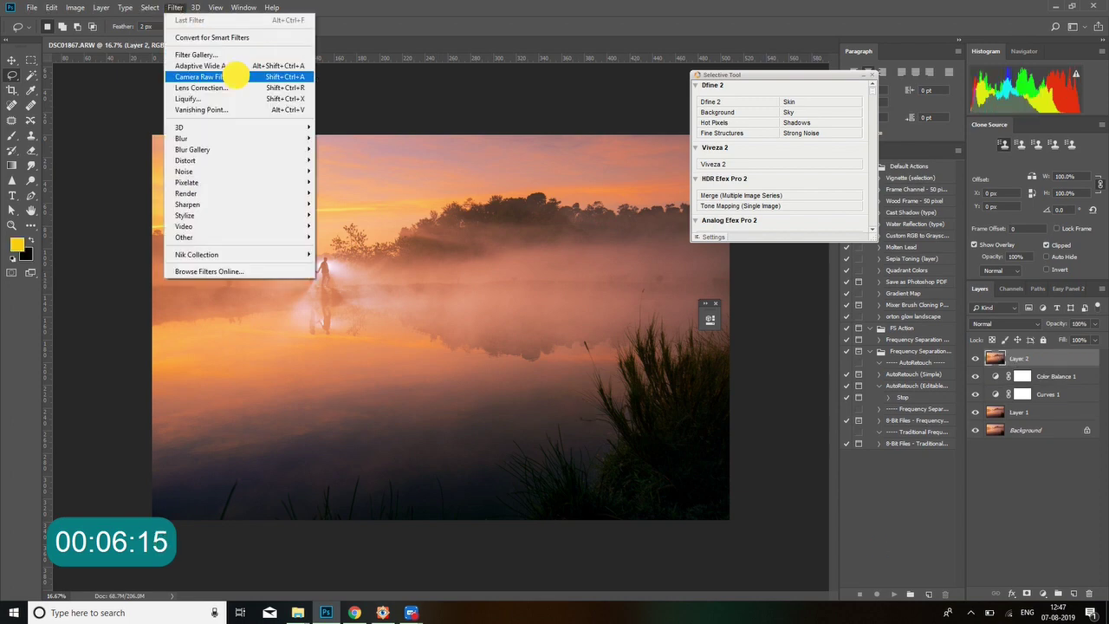
pyautogui.click(231, 76)
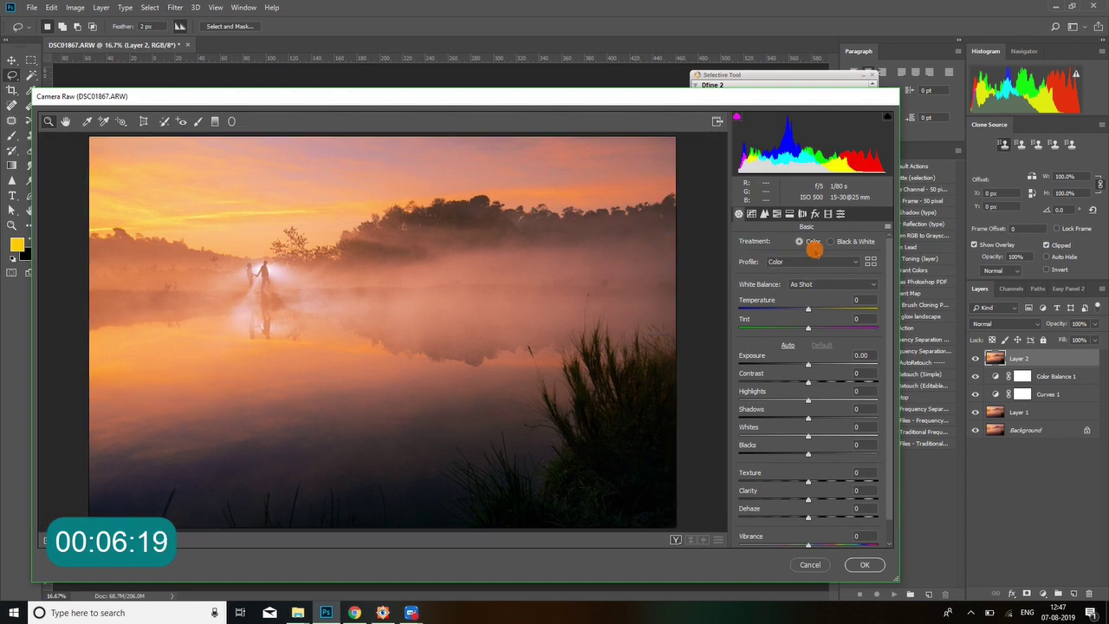
# In Camera Raw, add a slight negative vignette, Highlights -30, Shadows +18, Texture +5, Clarity +8.
pyautogui.click(814, 214)
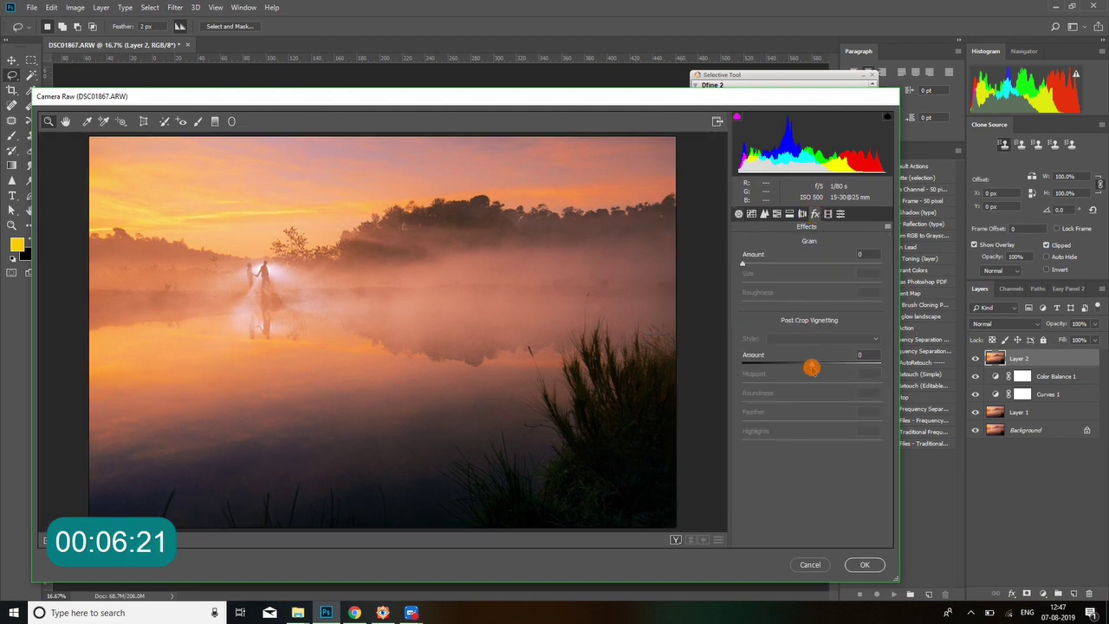
pyautogui.moveTo(811, 367); pyautogui.dragTo(804, 365)
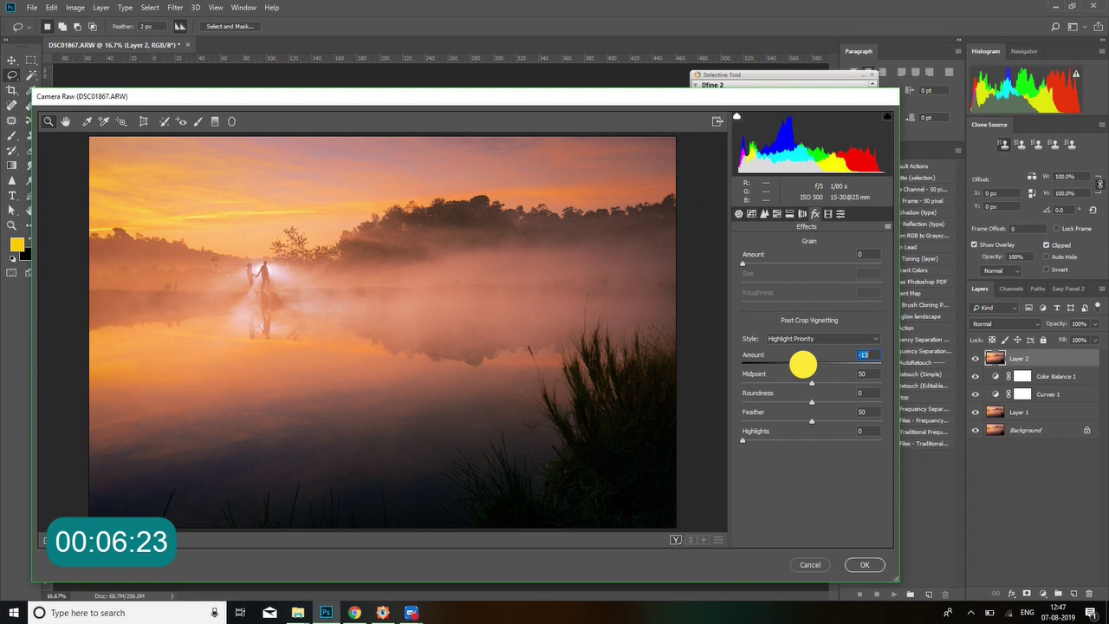
pyautogui.click(738, 214)
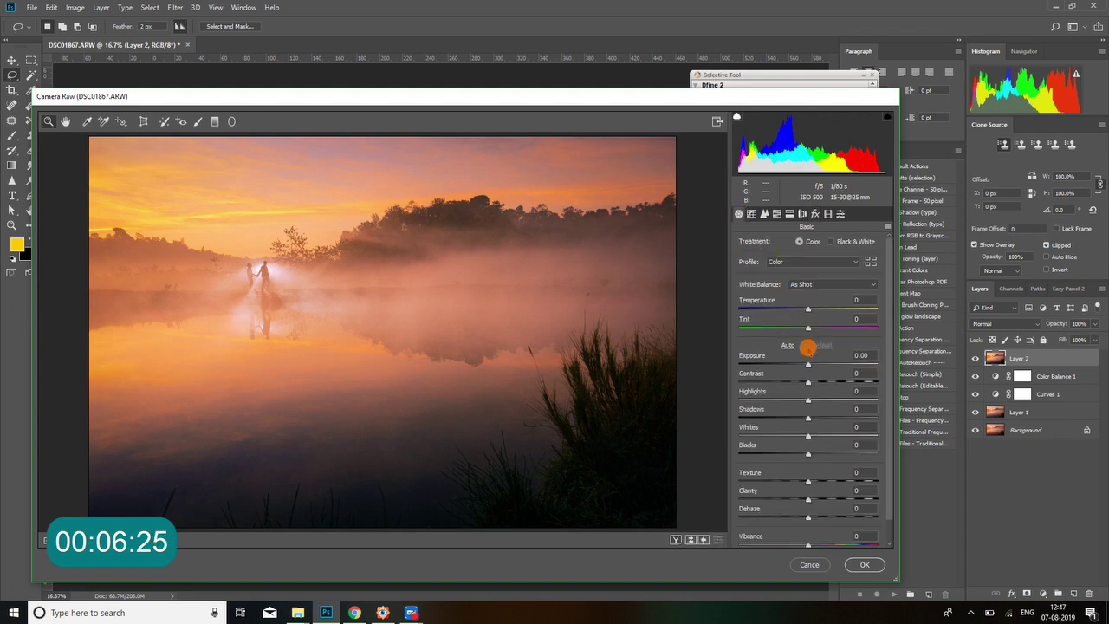
pyautogui.moveTo(808, 399)
pyautogui.mouseDown()
pyautogui.moveTo(787, 401)
pyautogui.moveTo(813, 382)
pyautogui.moveTo(820, 419)
pyautogui.mouseUp()
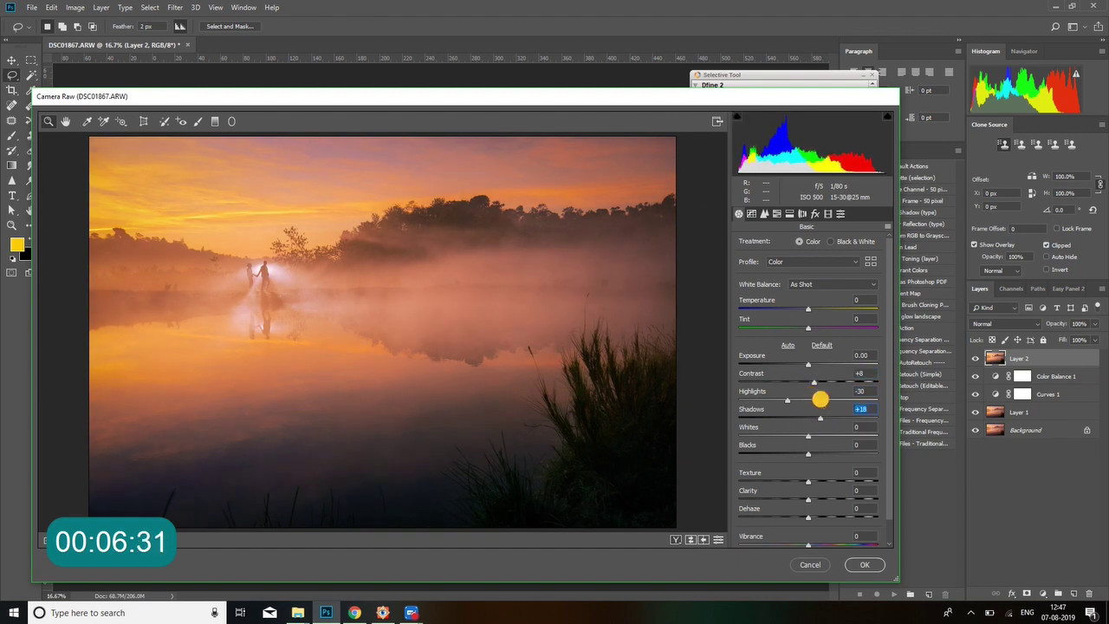
pyautogui.moveTo(814, 484)
pyautogui.mouseDown()
pyautogui.moveTo(804, 517)
pyautogui.moveTo(812, 499)
pyautogui.mouseUp()
pyautogui.doubleClick(807, 517)
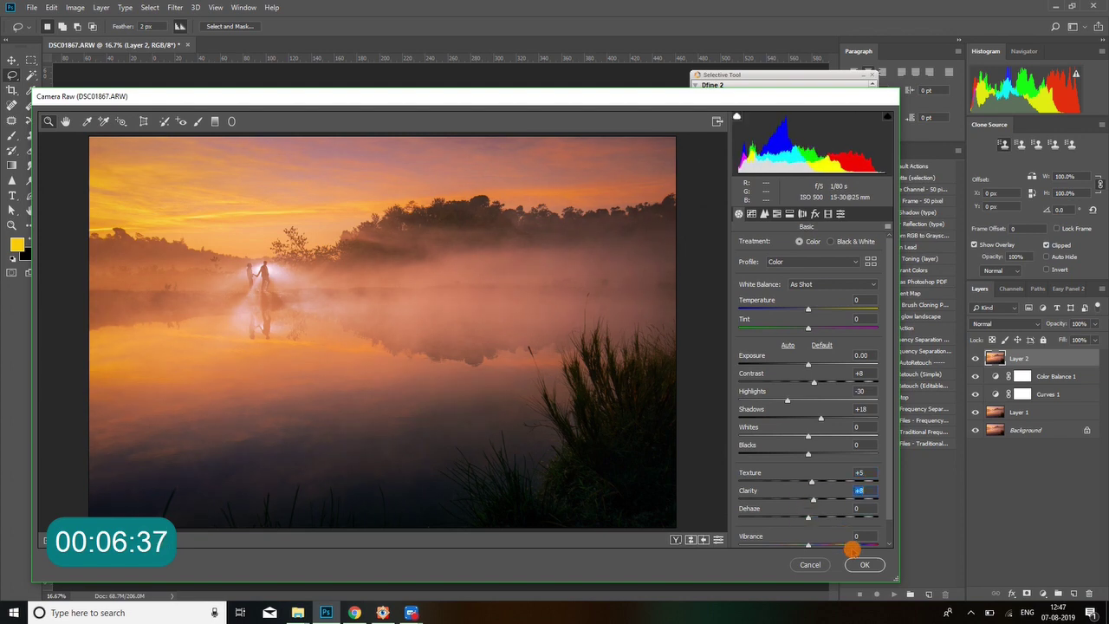
# Apply the Camera Raw settings to Layer 2, compare it on and off, and hide Layer 1.
pyautogui.click(865, 565)
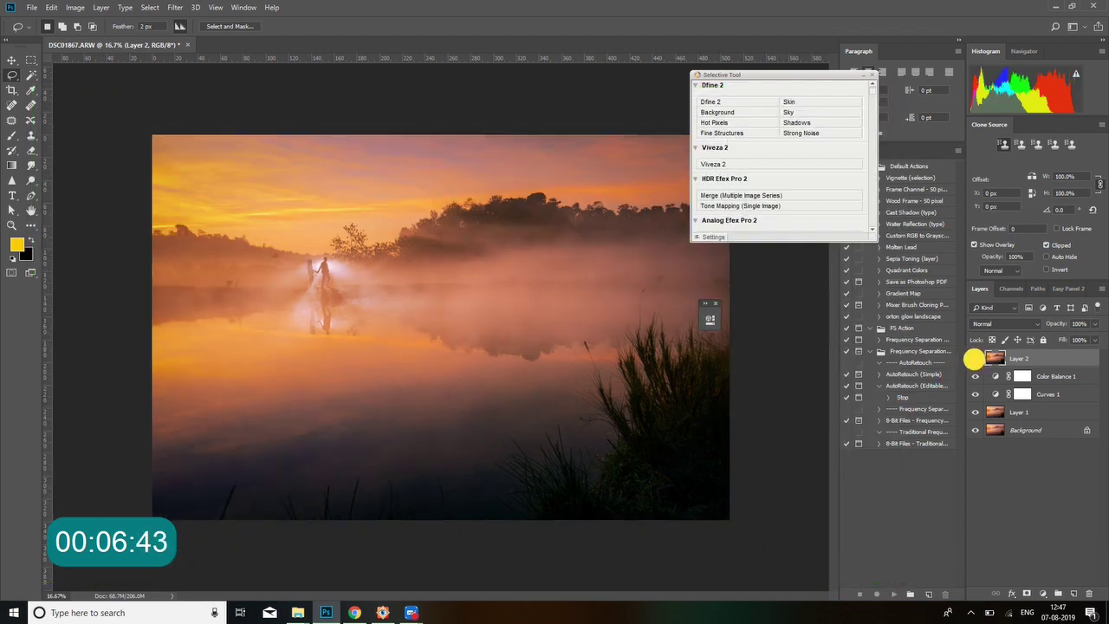
pyautogui.click(975, 358)
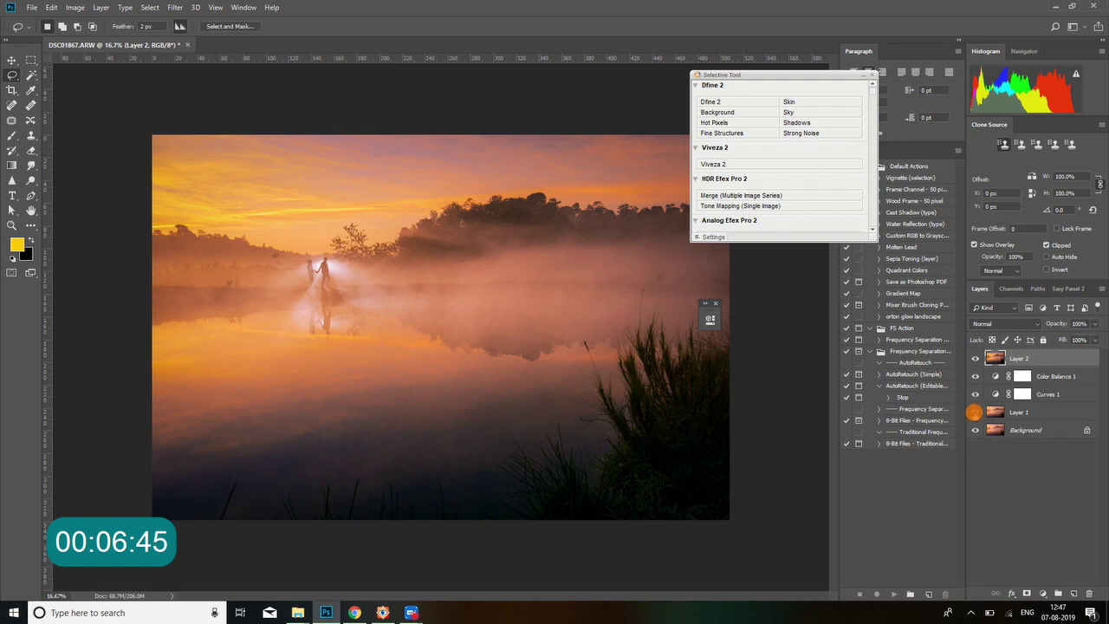
pyautogui.click(975, 412)
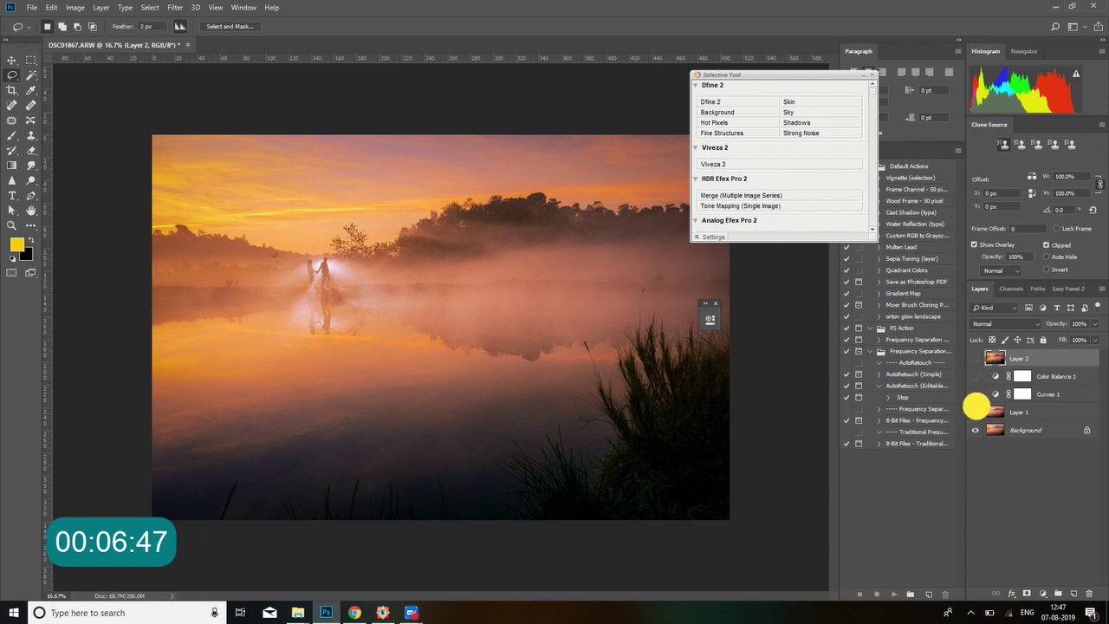